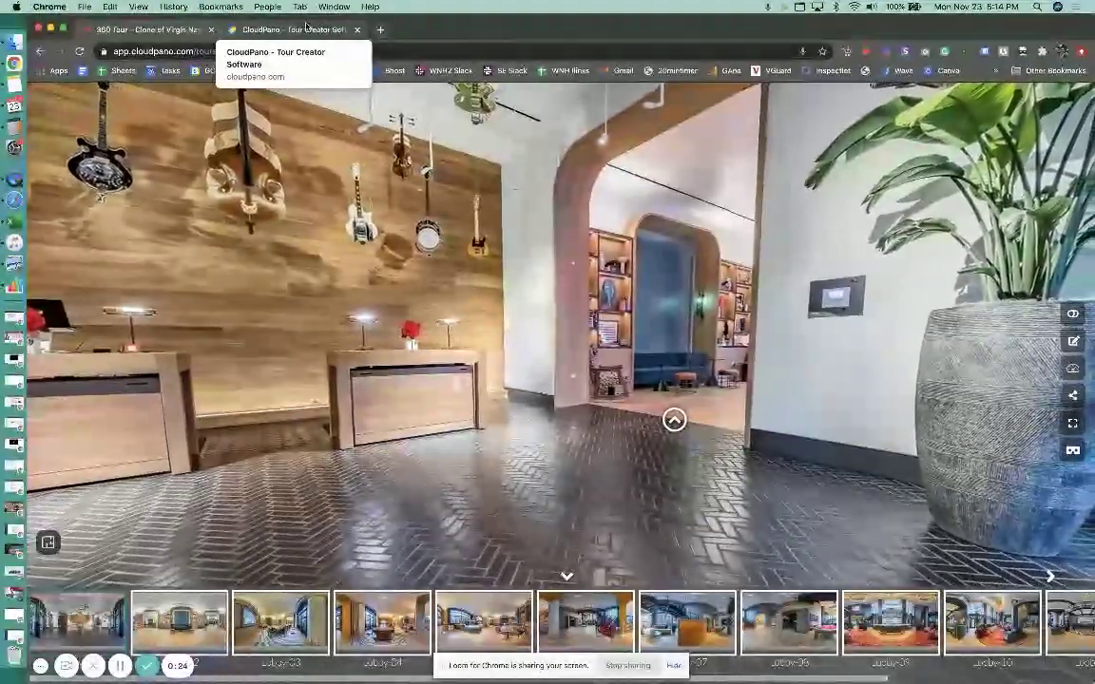
# Switch from the lobby tour preview to the CloudPano – Tour Creator Software homepage tab
pyautogui.click(301, 35)
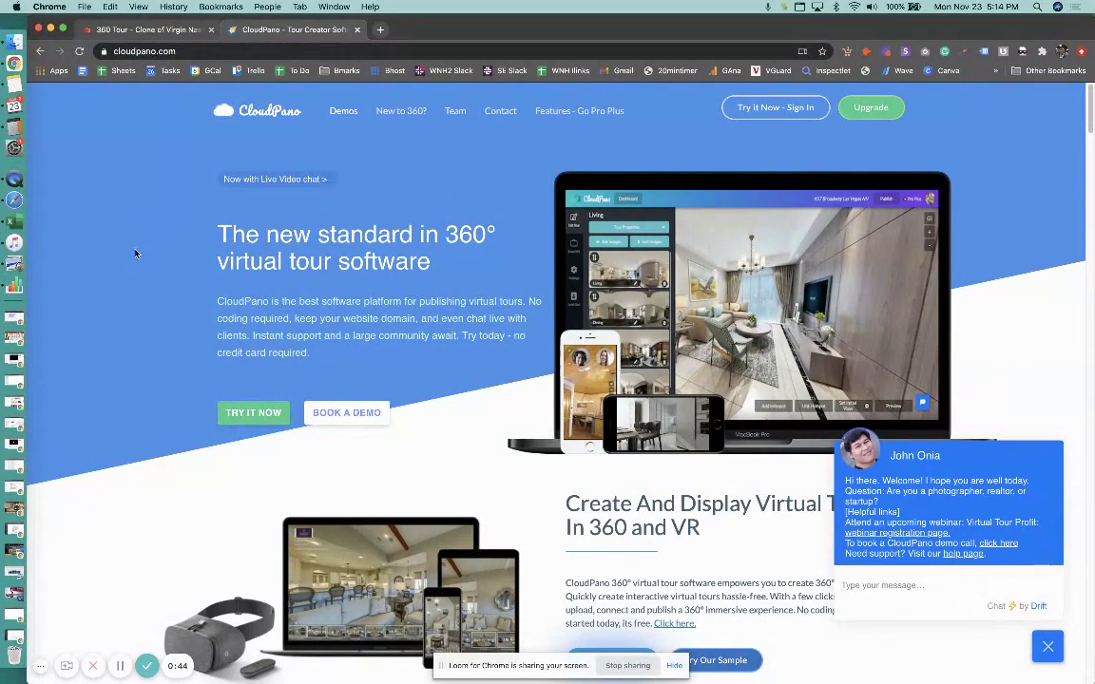
pyautogui.scroll(-10, 428, 299)
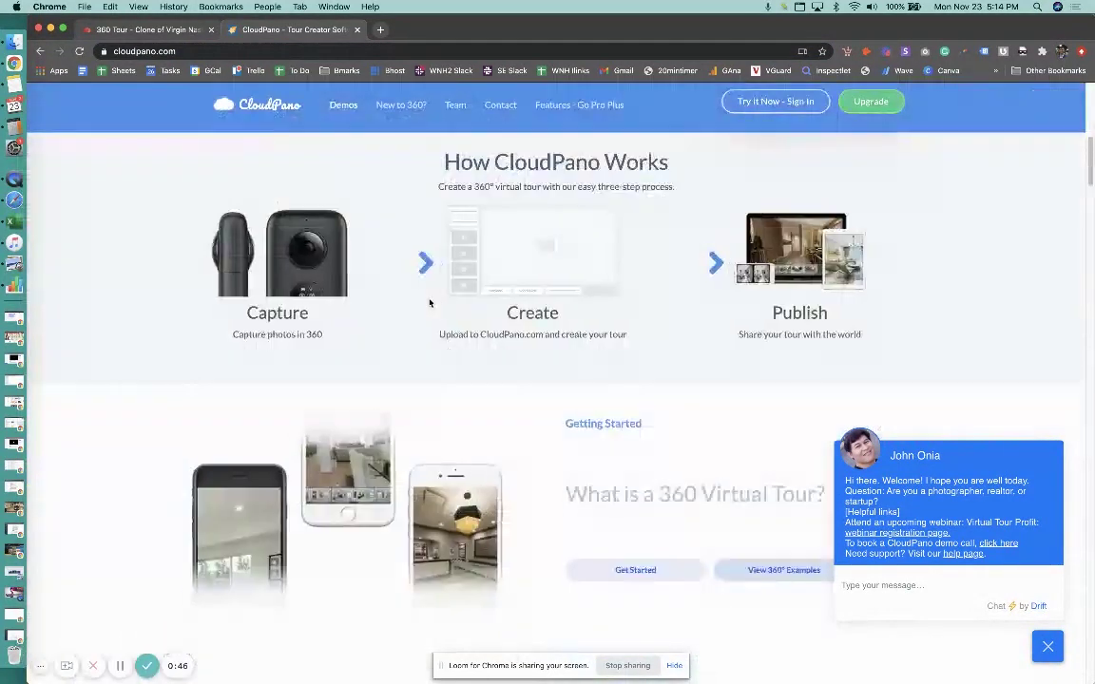
pyautogui.scroll(-4, 129, 334)
pyautogui.scroll(-7, 132, 329)
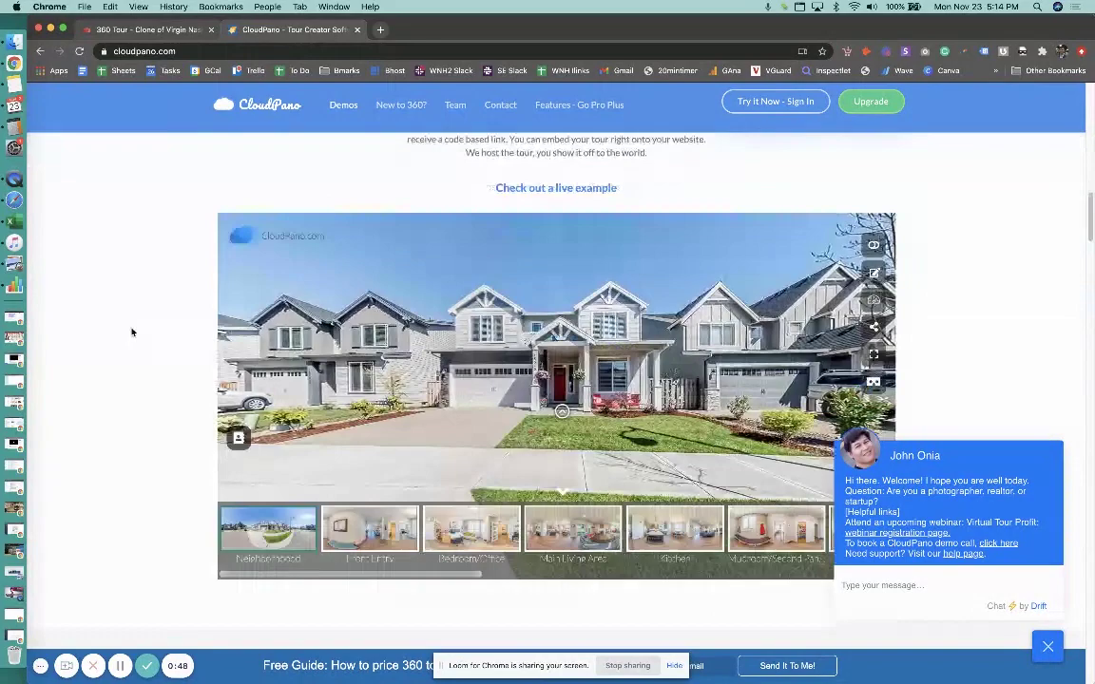
pyautogui.scroll(-8, 137, 318)
pyautogui.scroll(3, 138, 320)
pyautogui.scroll(3, 138, 320)
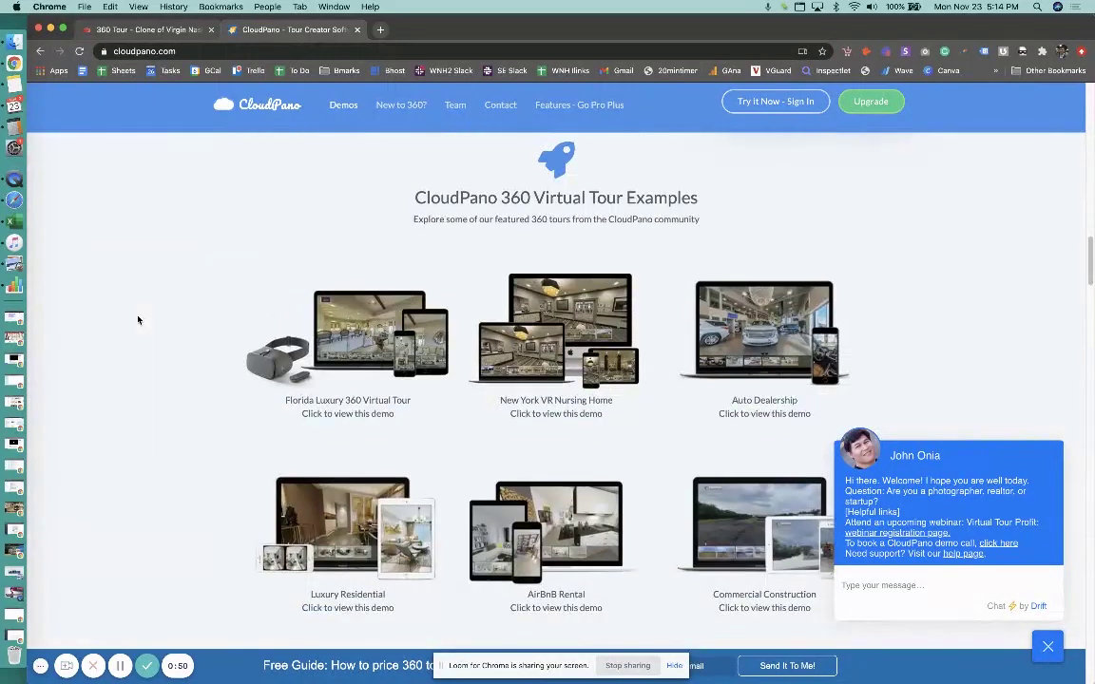
# Dismiss the Drift welcome chat popup on the CloudPano homepage
pyautogui.click(1045, 646)
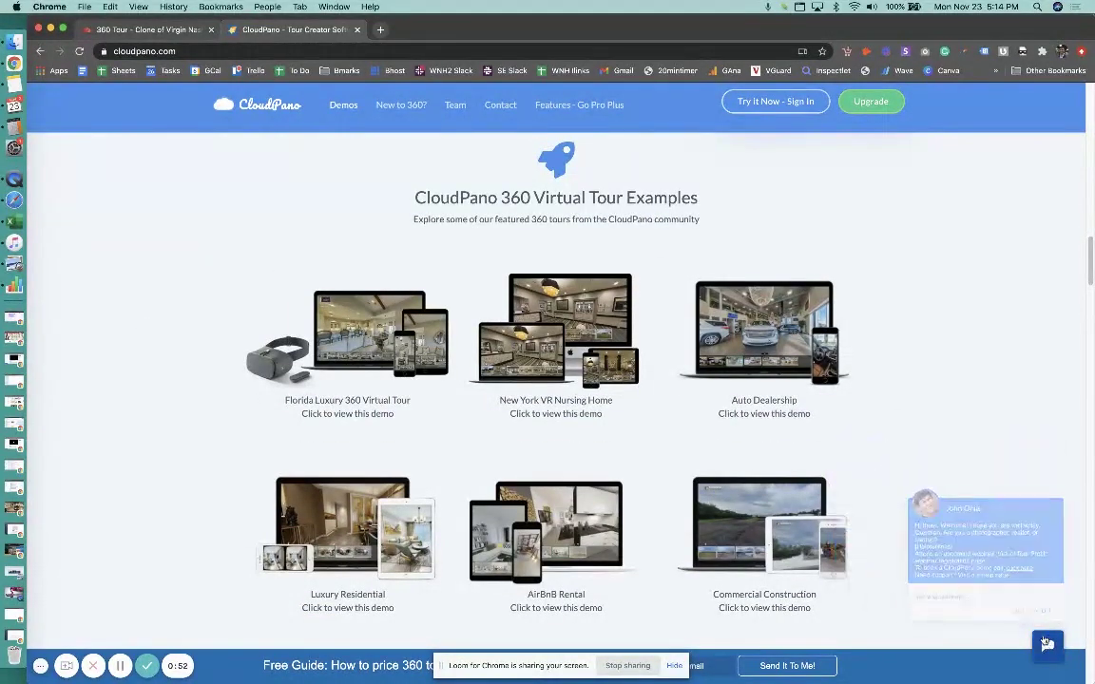
pyautogui.scroll(10, 990, 357)
pyautogui.scroll(8, 989, 356)
pyautogui.scroll(5, 992, 367)
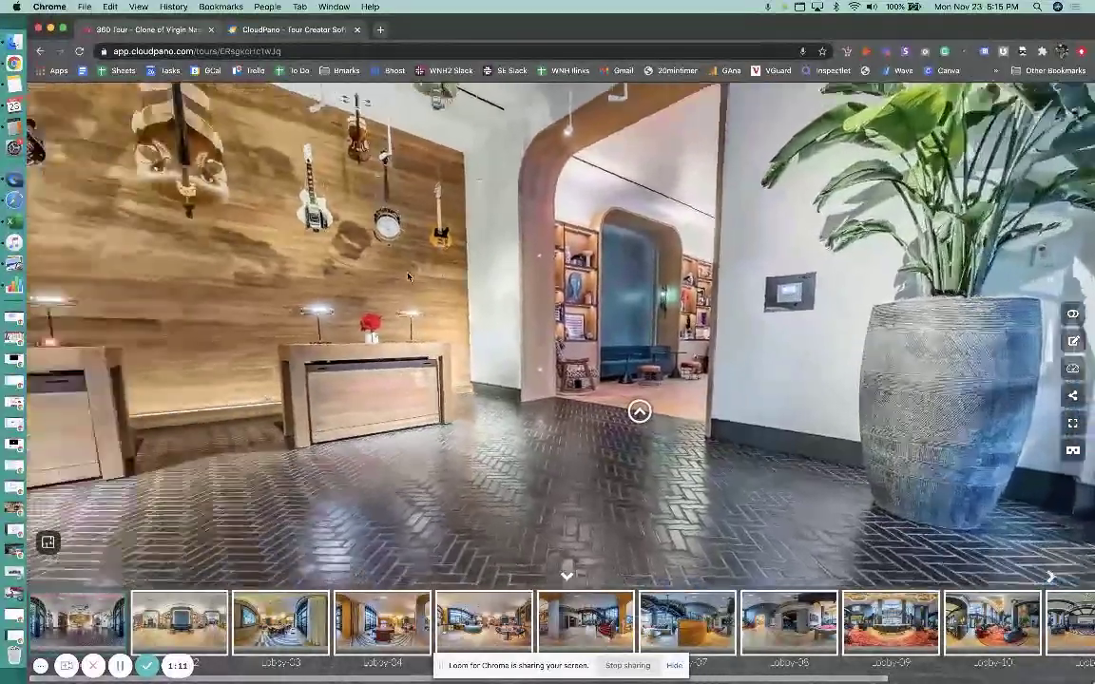
# Turn the entrance view toward reception, then walk through Lobby-02, Lobby-03 and Lobby-04
pyautogui.moveTo(478, 249); pyautogui.dragTo(344, 238)
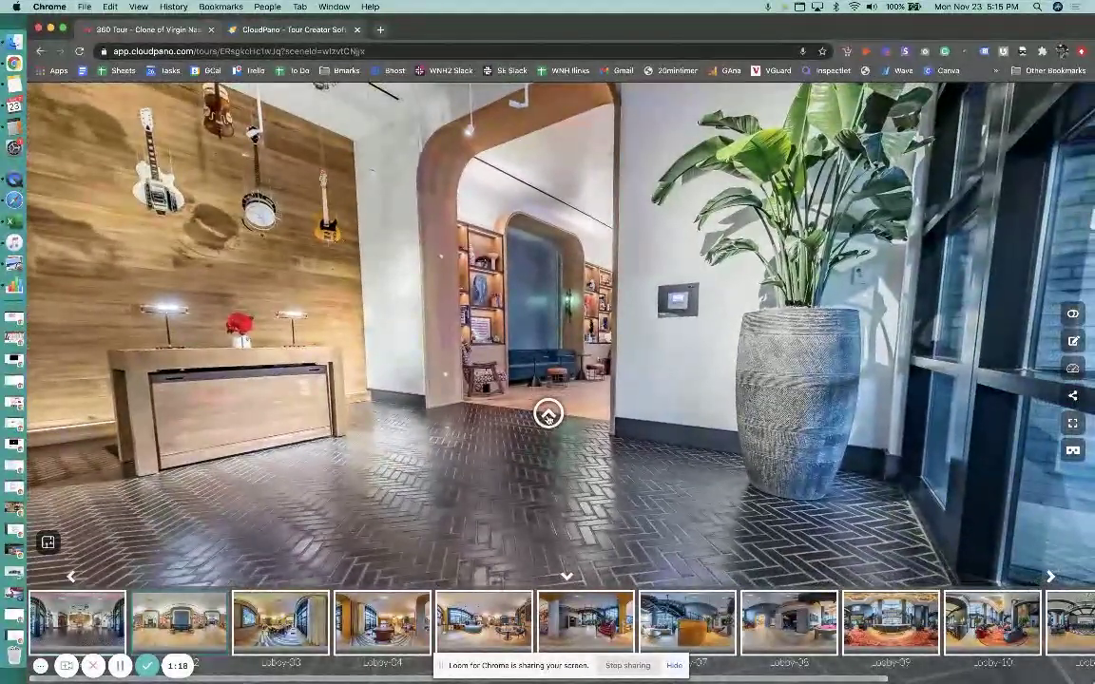
pyautogui.click(548, 416)
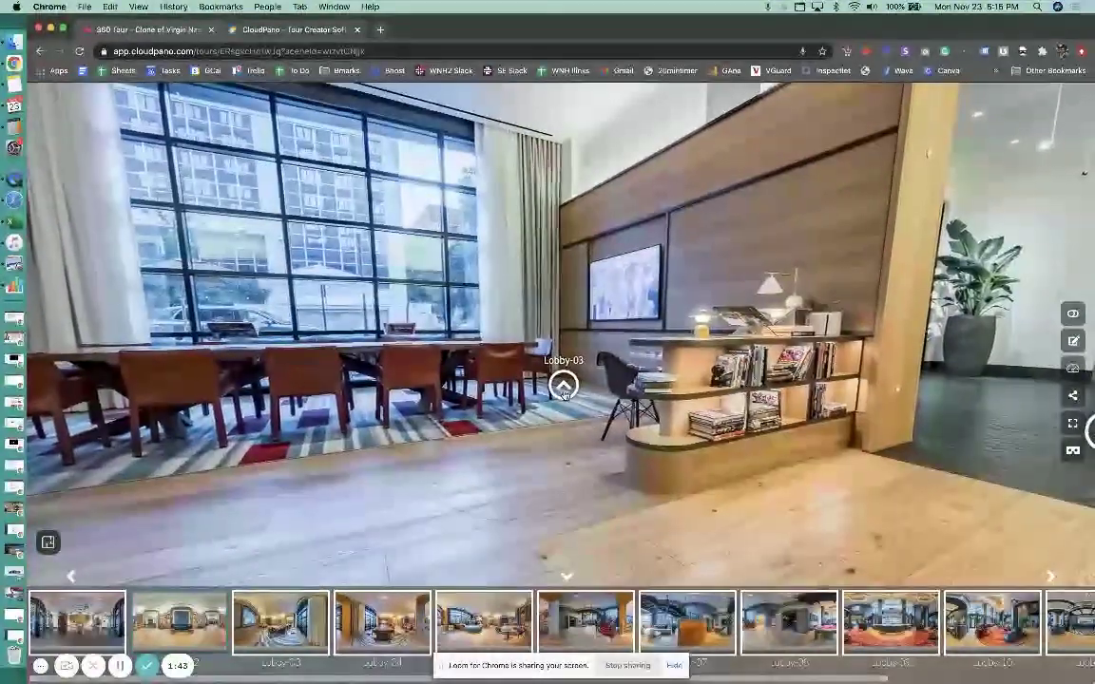
pyautogui.click(554, 385)
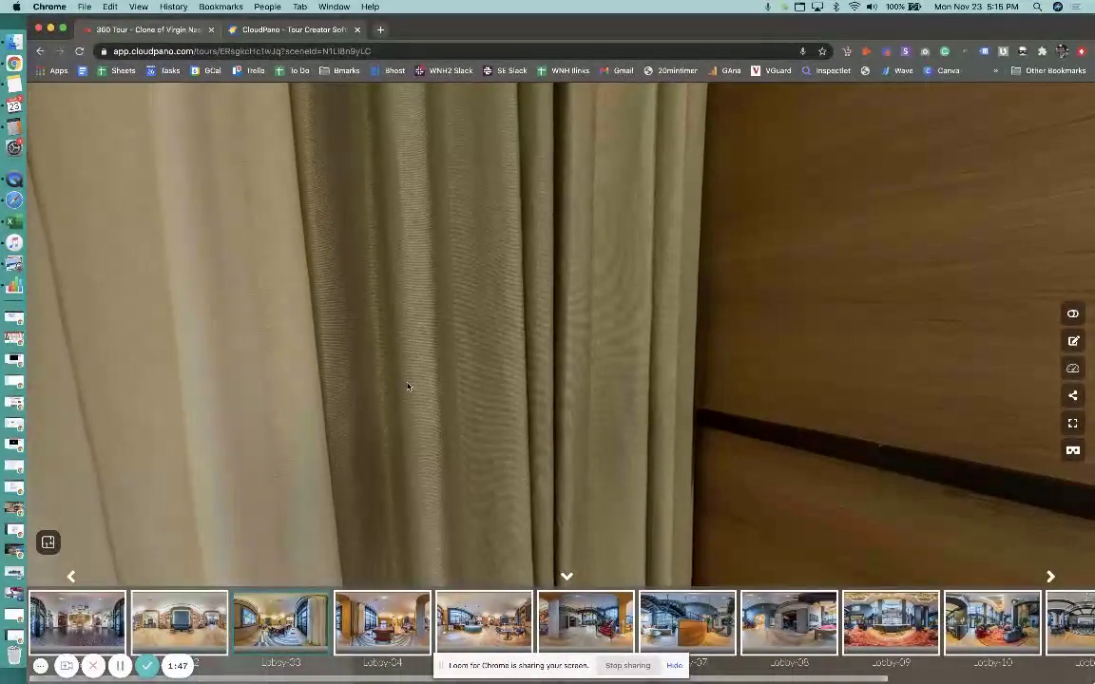
pyautogui.moveTo(408, 386); pyautogui.dragTo(691, 378)
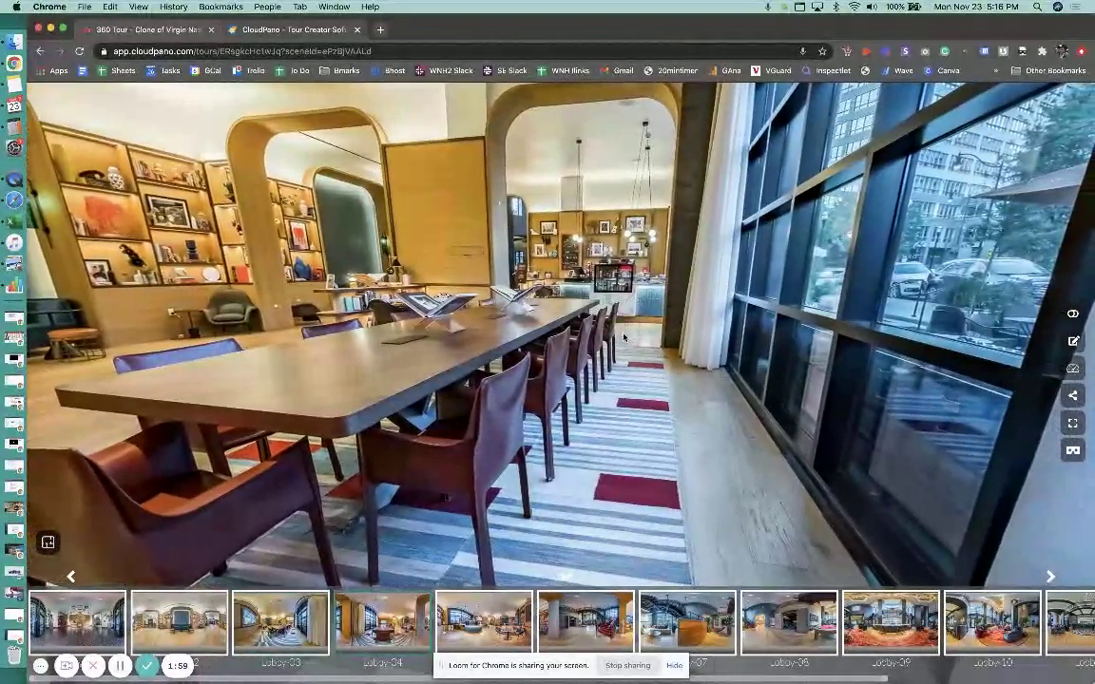
pyautogui.click(624, 337)
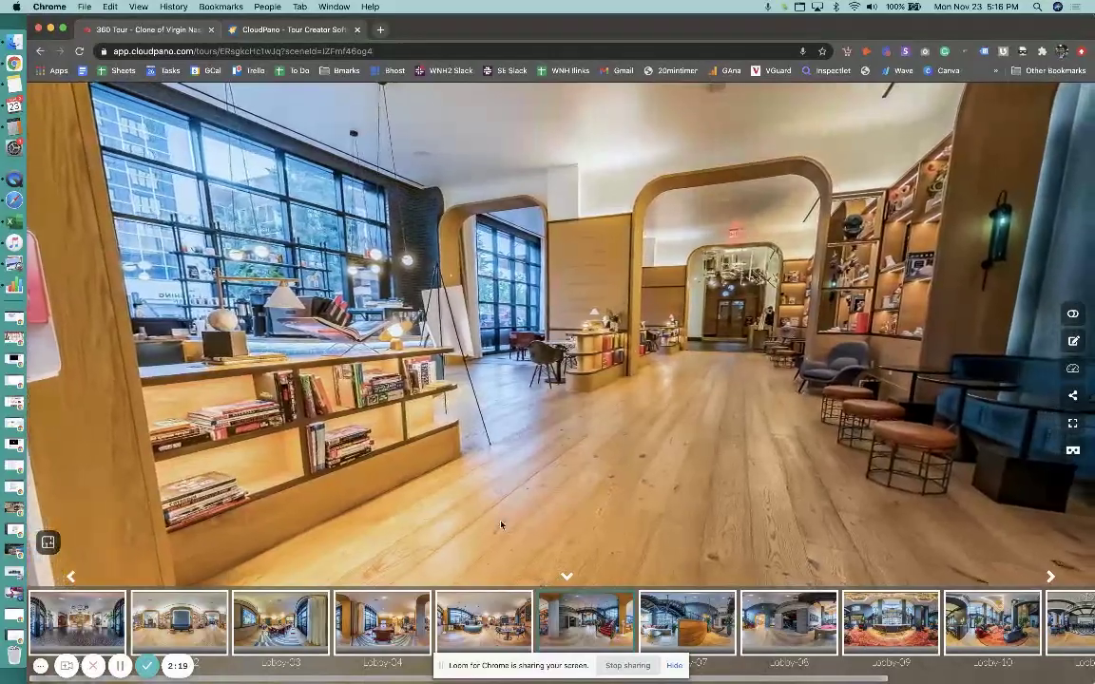
# Restart from the first lobby scene and walk through Lobby-02 and Lobby-03 to Lobby-04
pyautogui.click(98, 638)
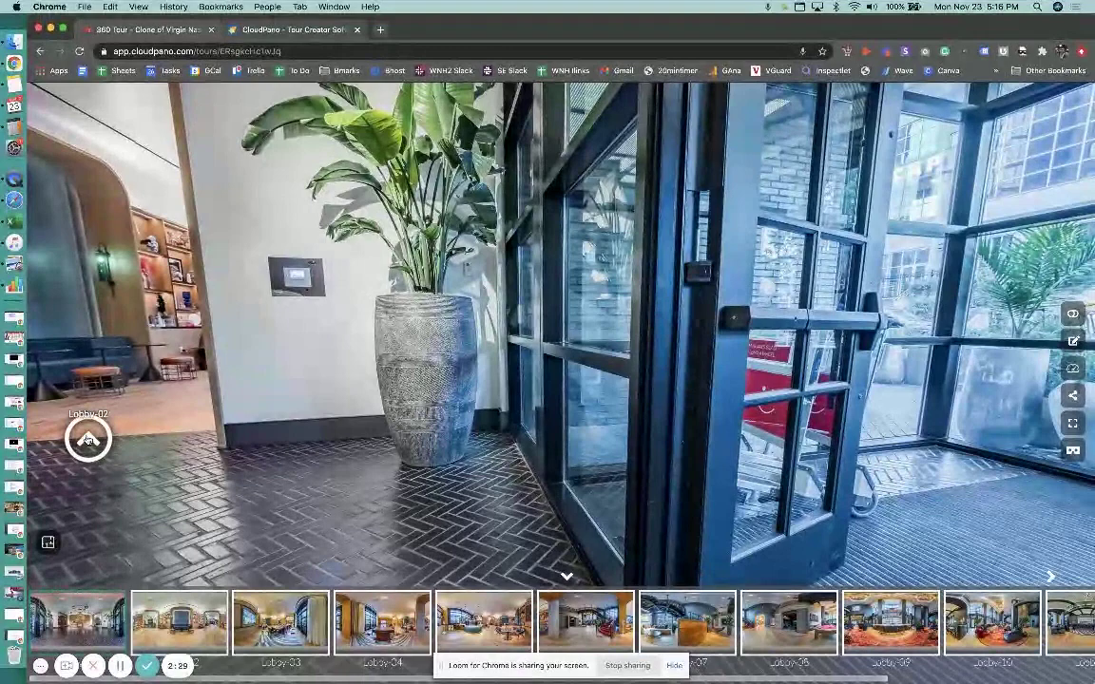
pyautogui.click(87, 439)
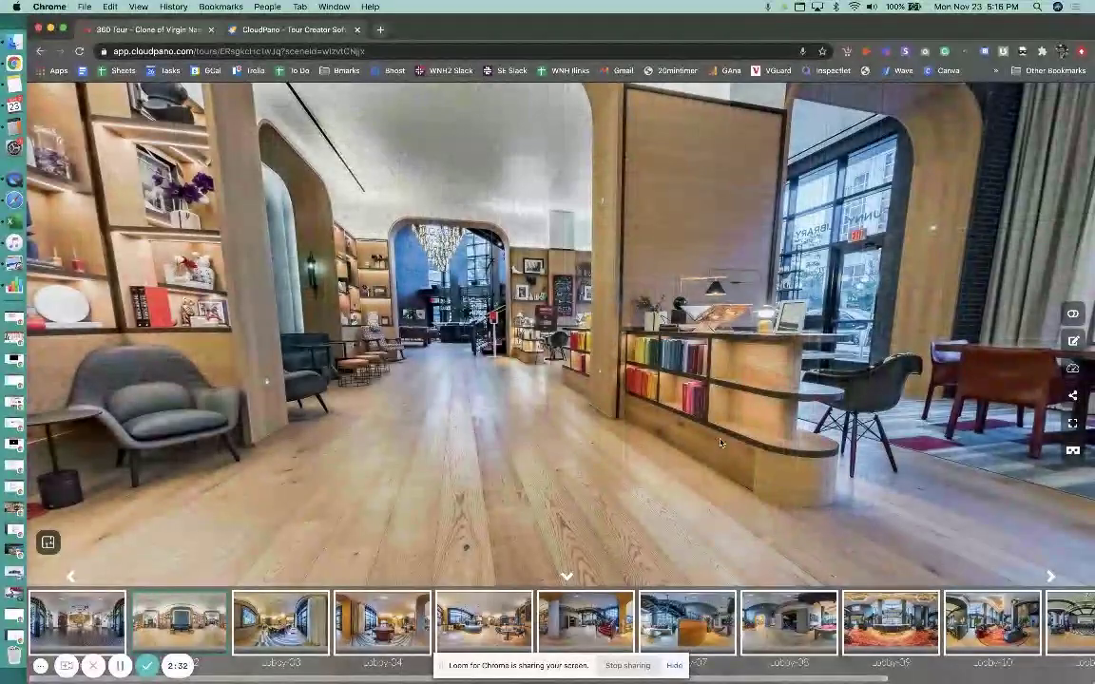
pyautogui.moveTo(720, 443); pyautogui.dragTo(638, 439)
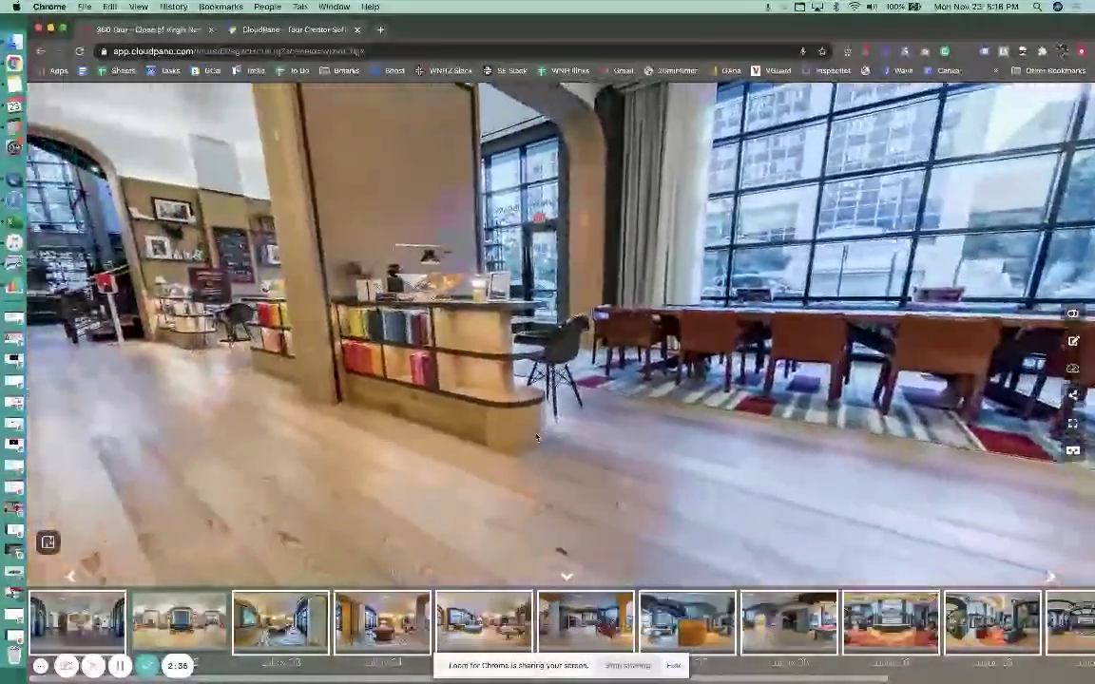
pyautogui.moveTo(639, 439); pyautogui.dragTo(527, 438)
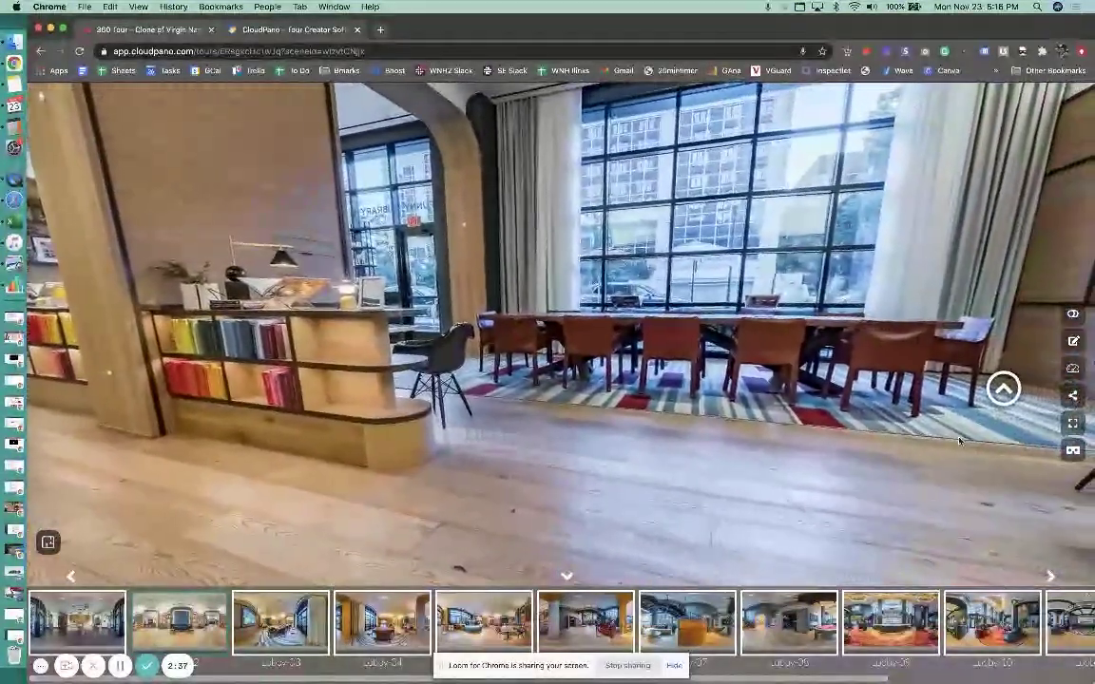
pyautogui.click(1004, 389)
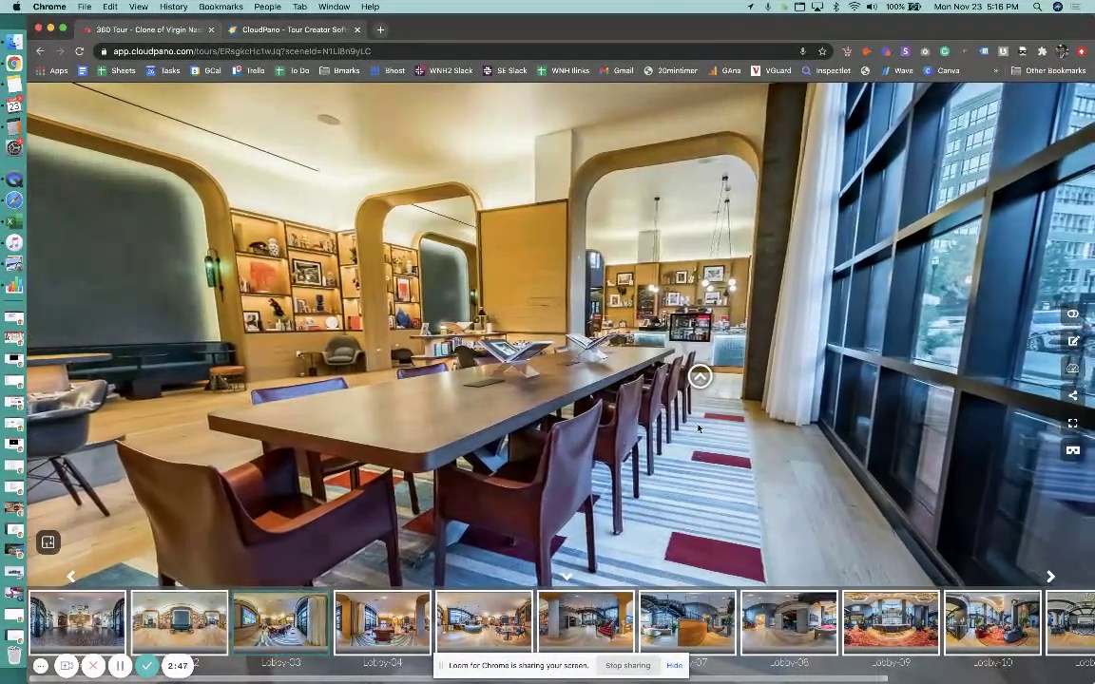
pyautogui.click(686, 376)
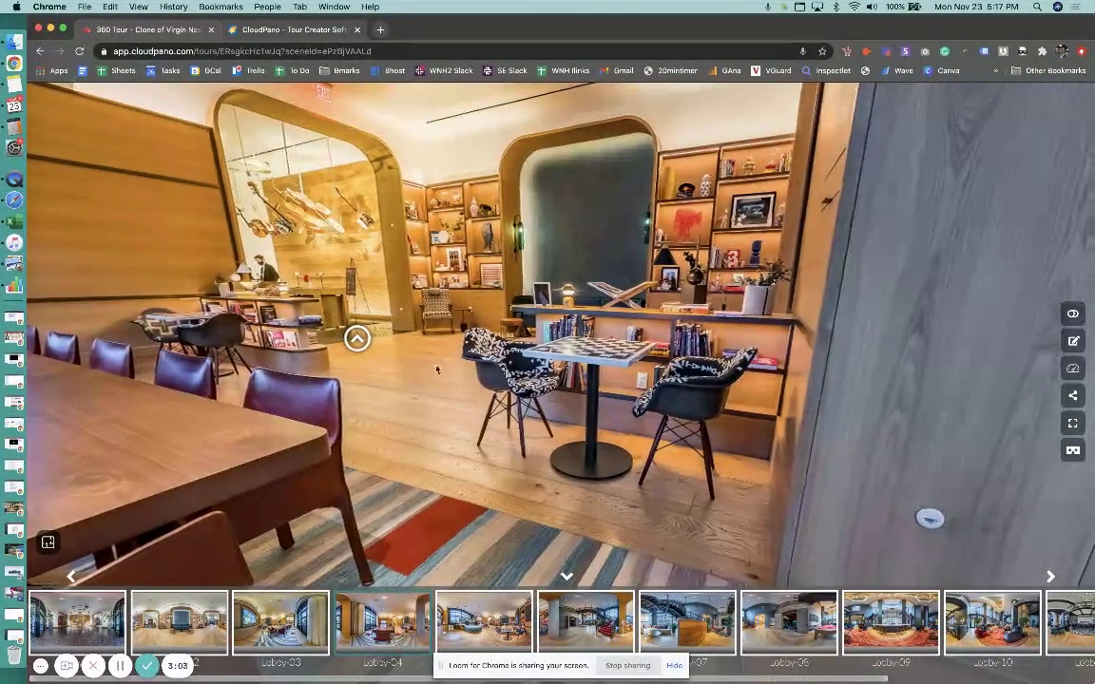
# Return from Lobby-04 to the guitar entrance scene and step into Lobby-02
pyautogui.moveTo(390, 356); pyautogui.dragTo(506, 367)
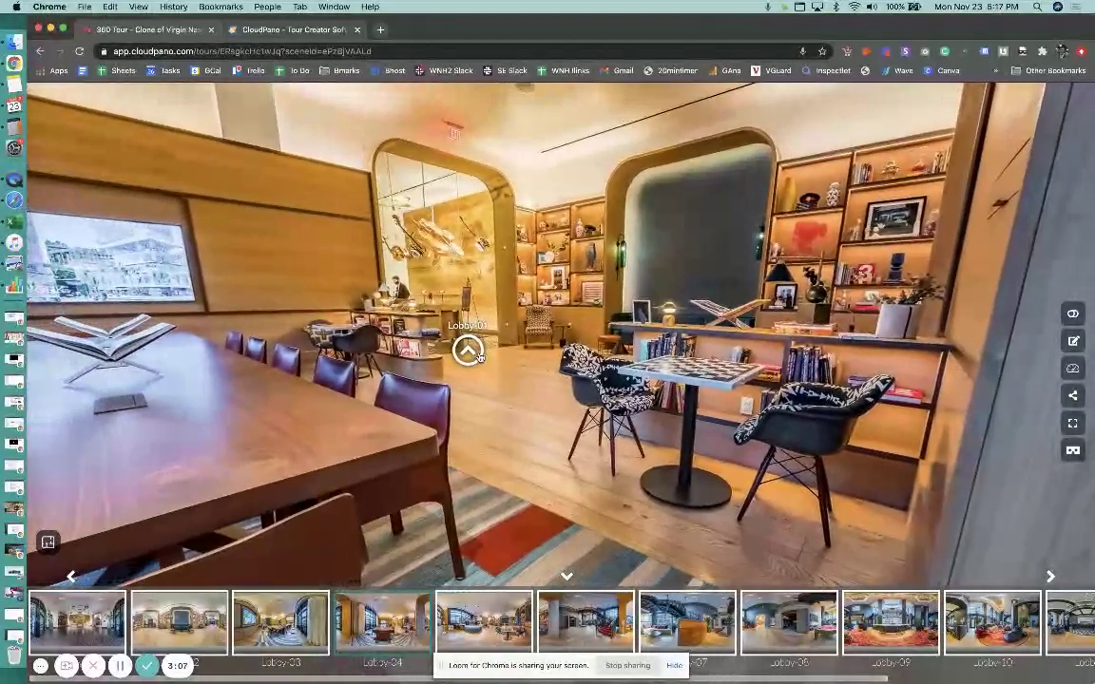
pyautogui.click(480, 358)
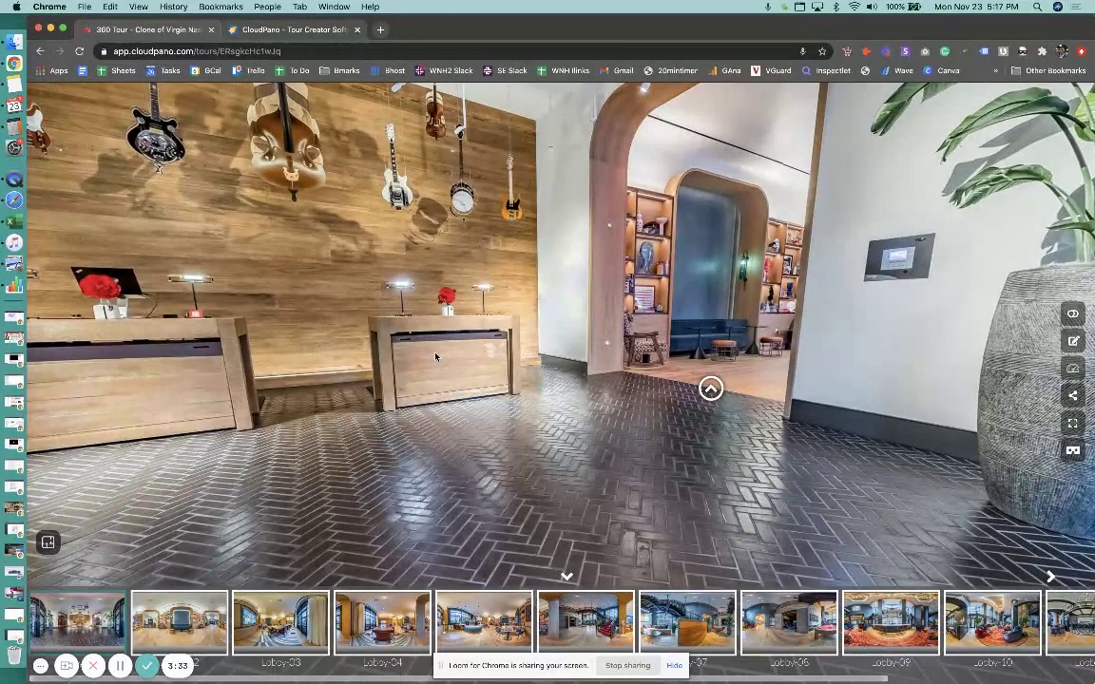
pyautogui.moveTo(435, 357); pyautogui.dragTo(415, 354)
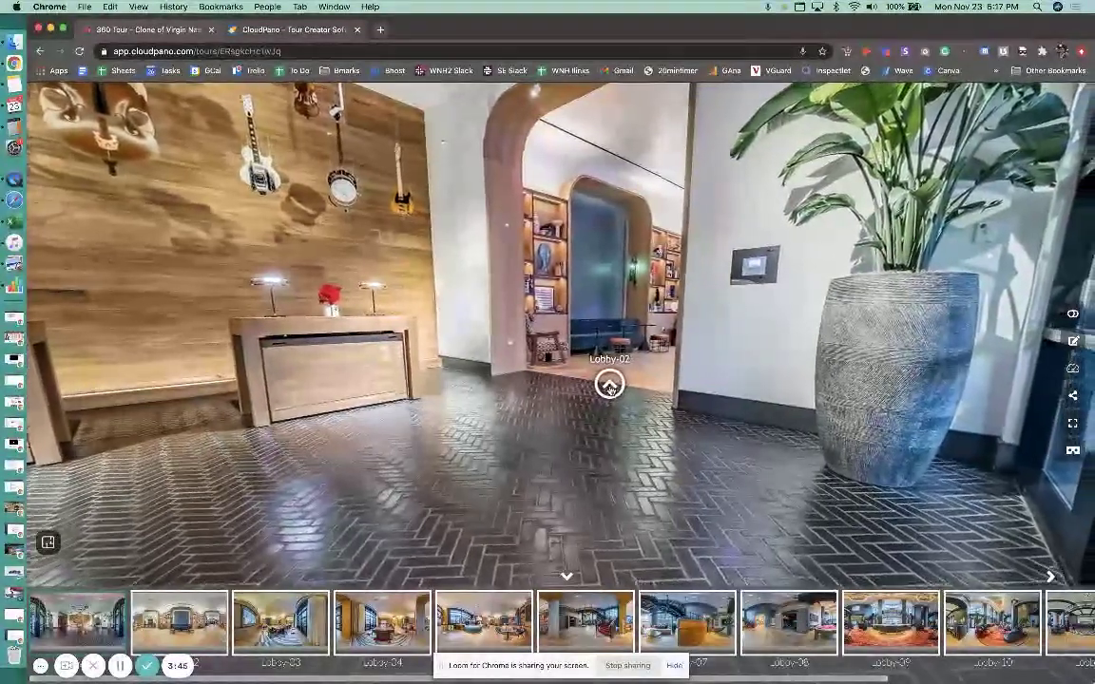
pyautogui.click(613, 385)
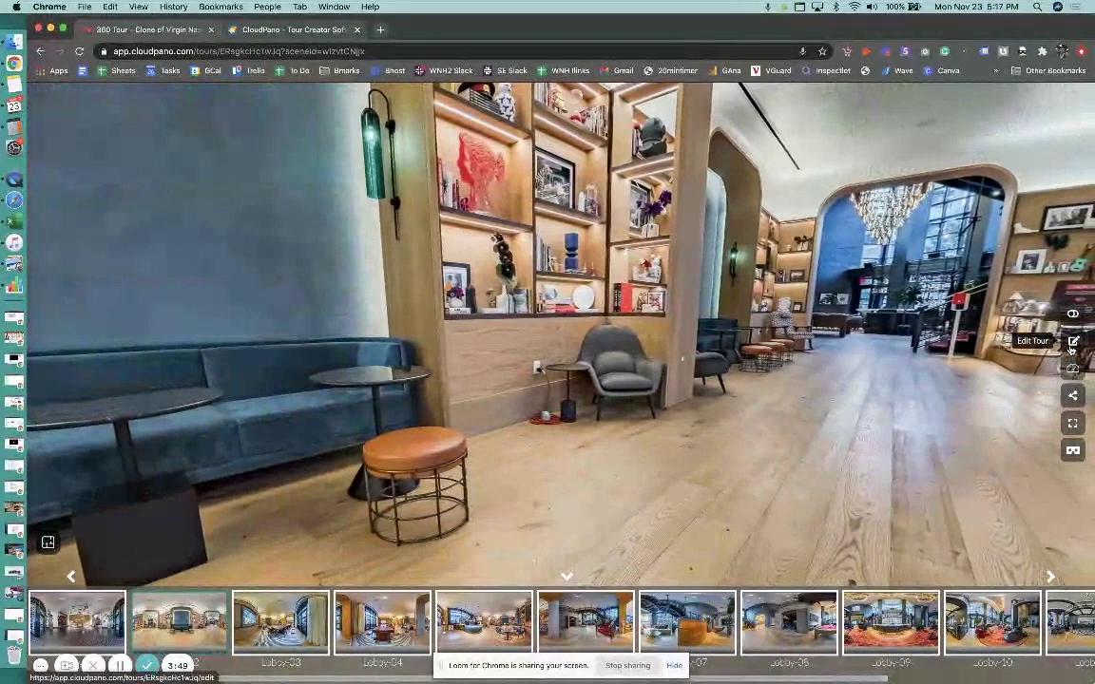
# Show the tour's Navigation settings and play, then pause, the navigation-mode tutorial video
pyautogui.click(1072, 341)
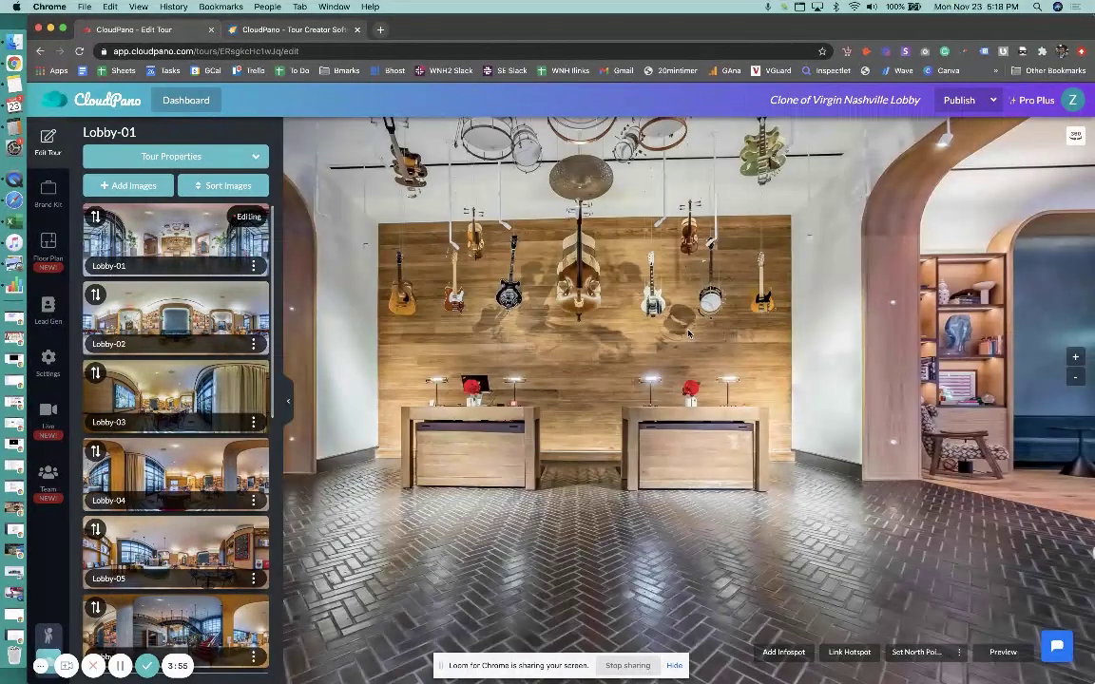
pyautogui.click(47, 361)
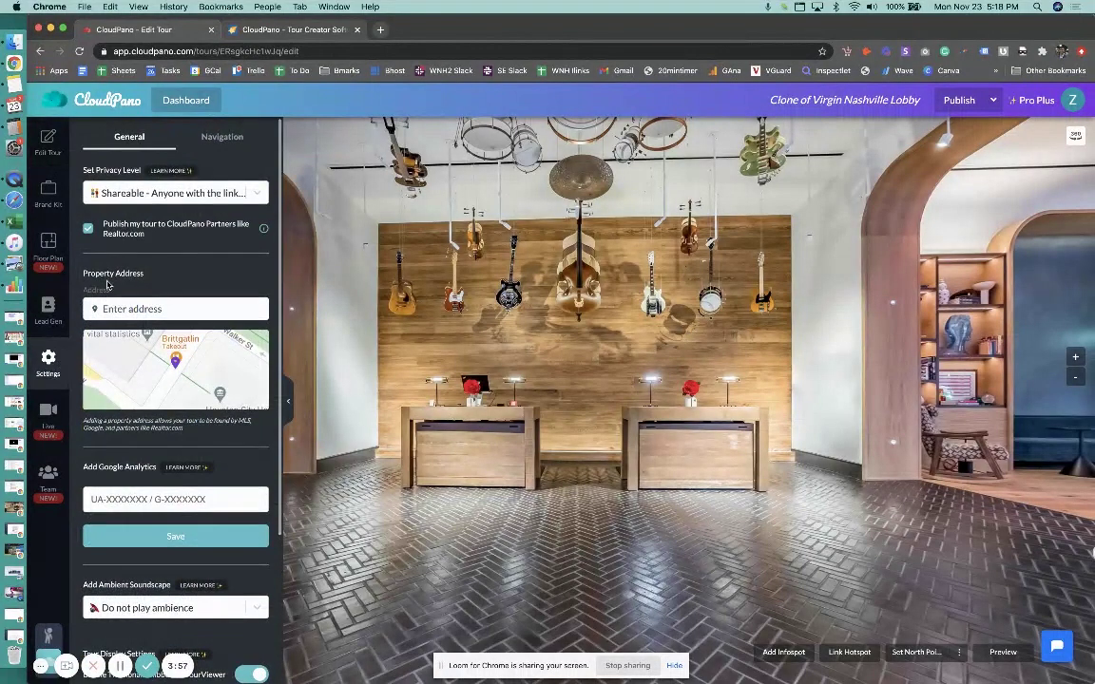
pyautogui.click(236, 138)
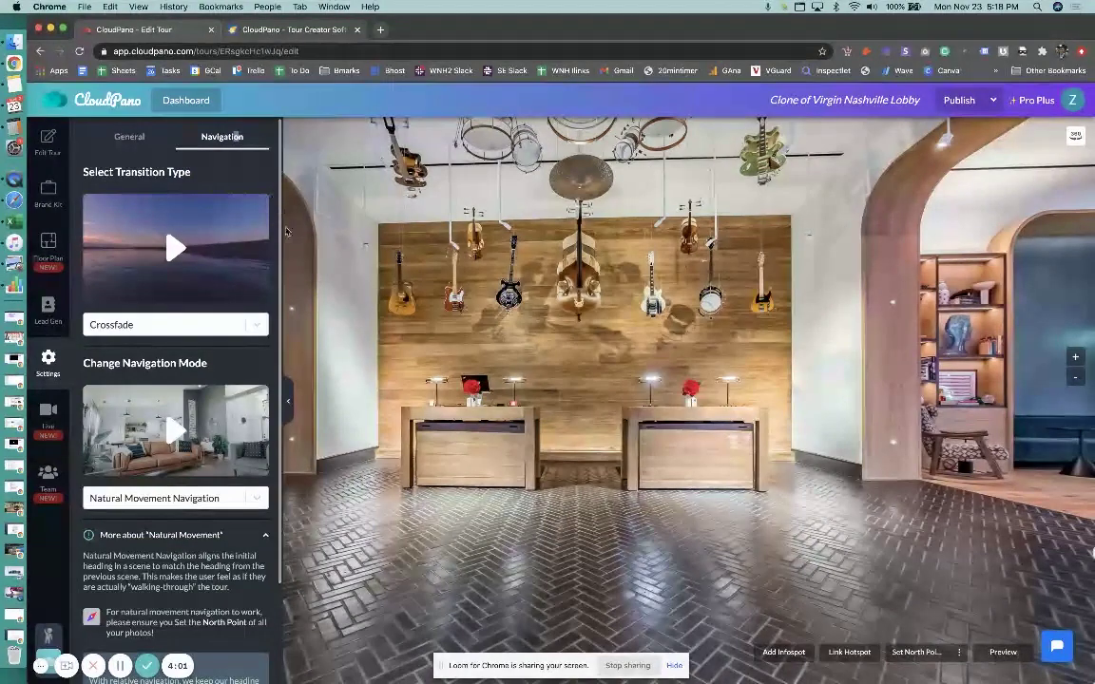
pyautogui.scroll(-3, 181, 411)
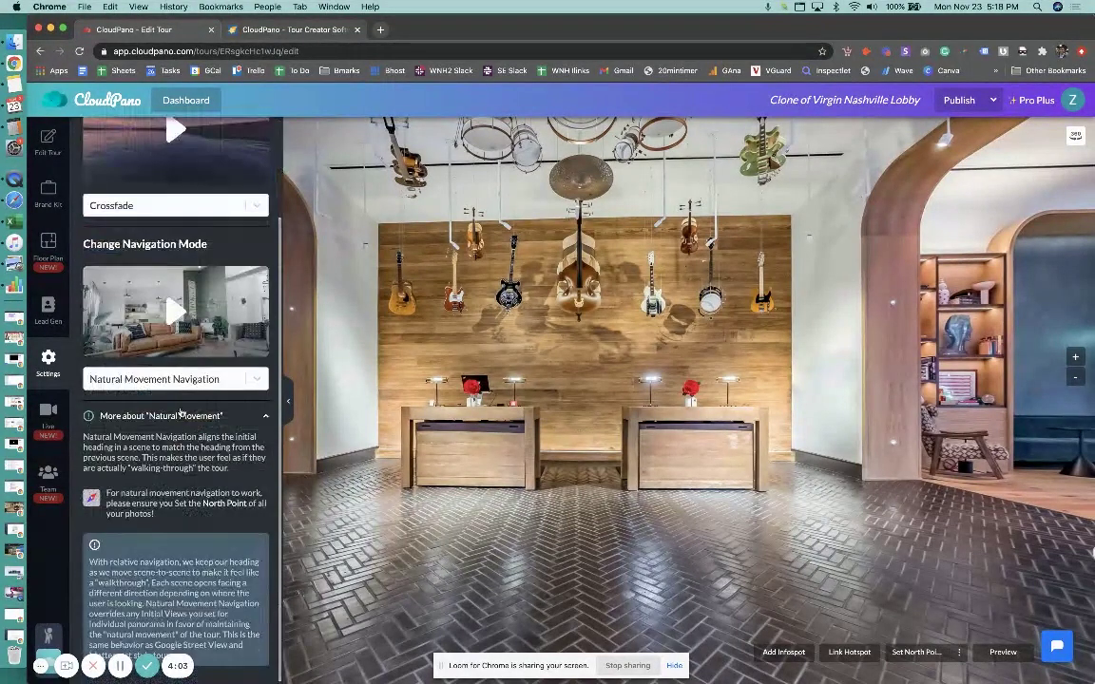
pyautogui.click(179, 316)
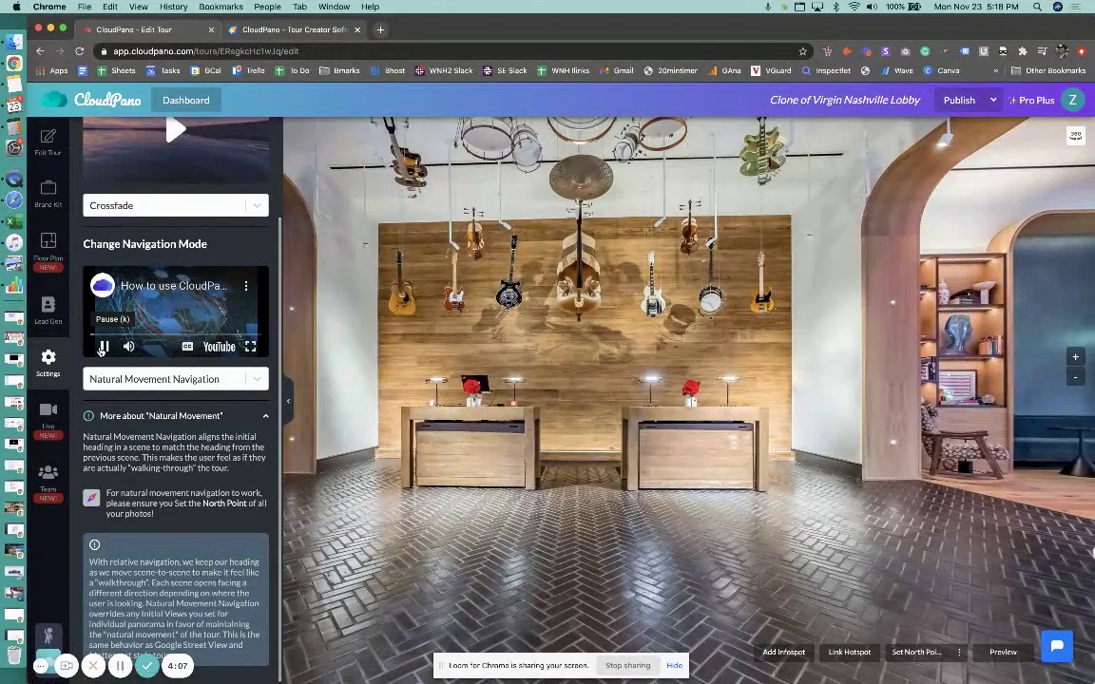
pyautogui.click(102, 347)
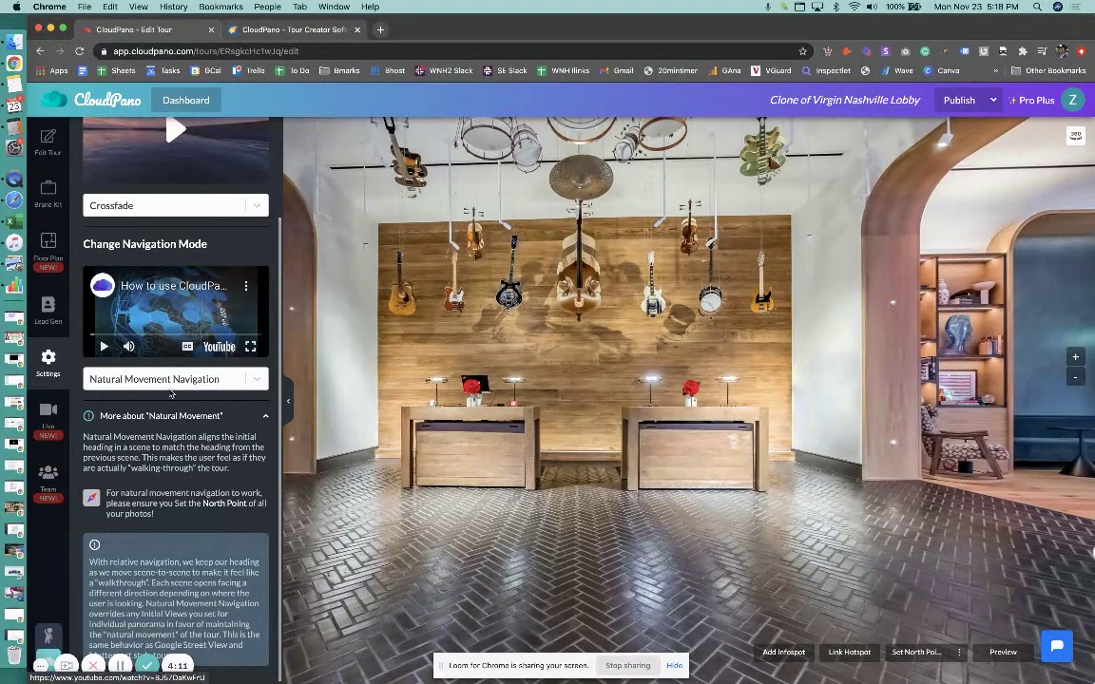
# Try Initial View and Natural Movement modes before choosing Hybrid Movement Navigation
pyautogui.click(255, 388)
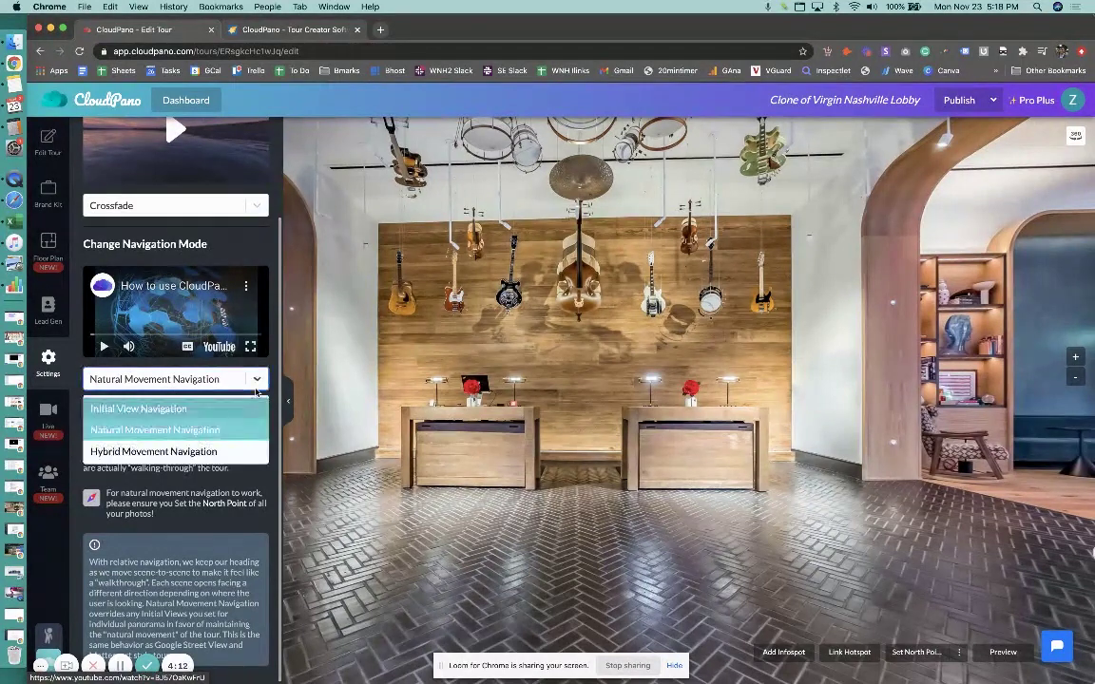
pyautogui.click(196, 410)
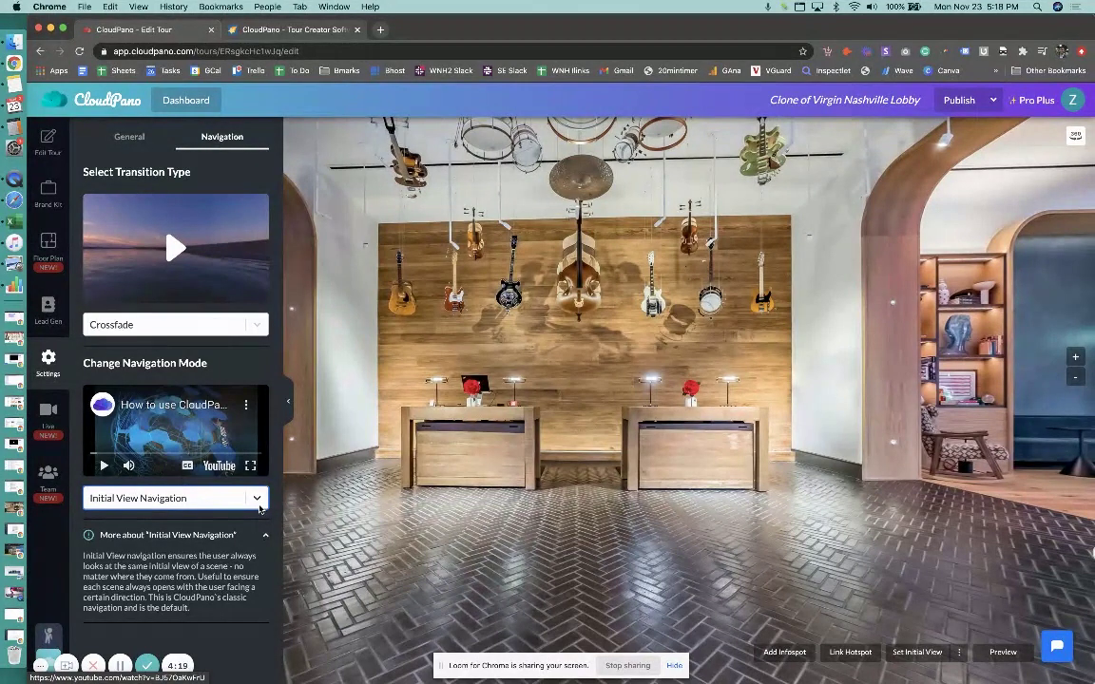
pyautogui.click(258, 503)
pyautogui.click(194, 549)
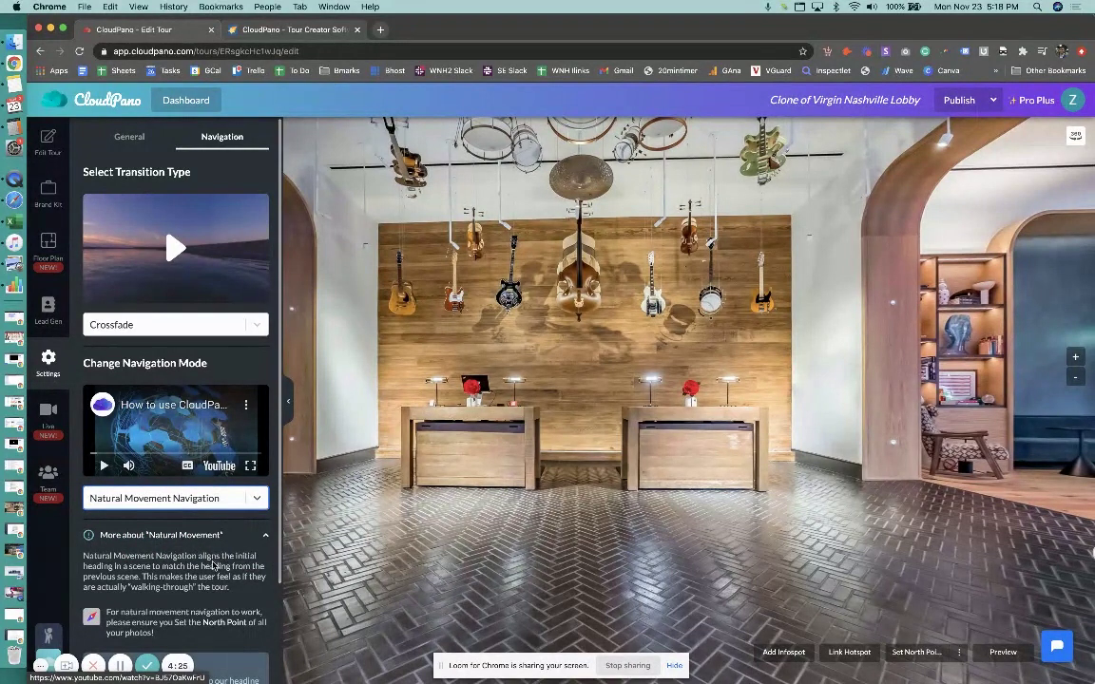
pyautogui.click(238, 498)
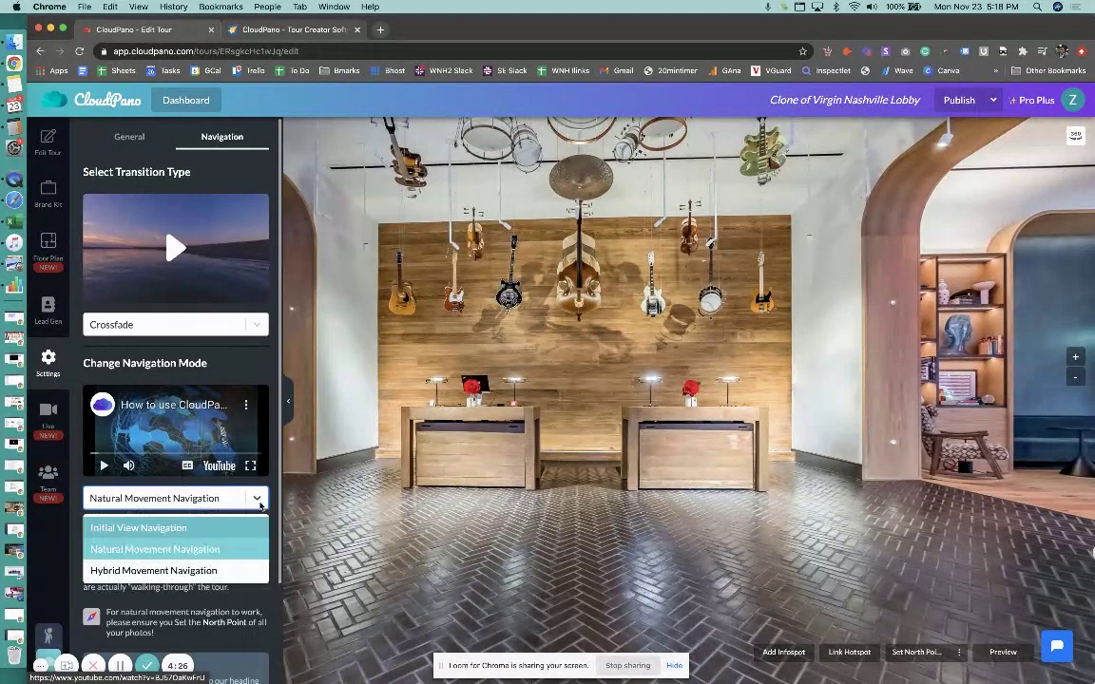
pyautogui.click(140, 572)
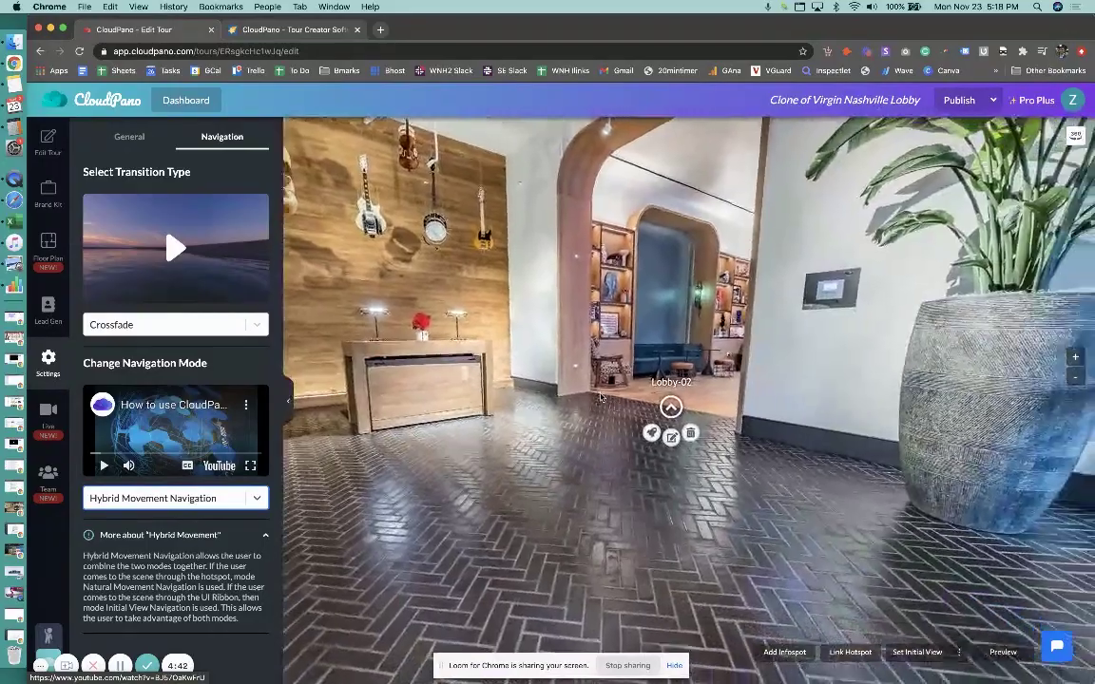
# Frame the two reception desks under the hanging guitars and save it as the initial view
pyautogui.moveTo(667, 418); pyautogui.dragTo(616, 342)
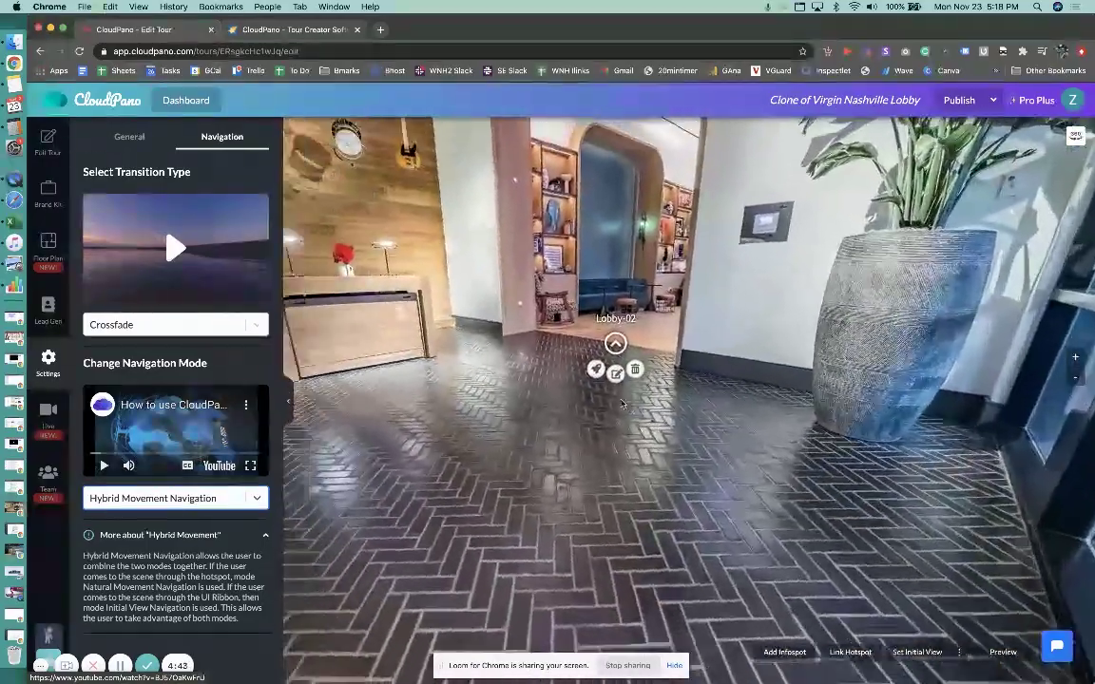
pyautogui.click(616, 342)
pyautogui.moveTo(717, 424); pyautogui.dragTo(689, 417)
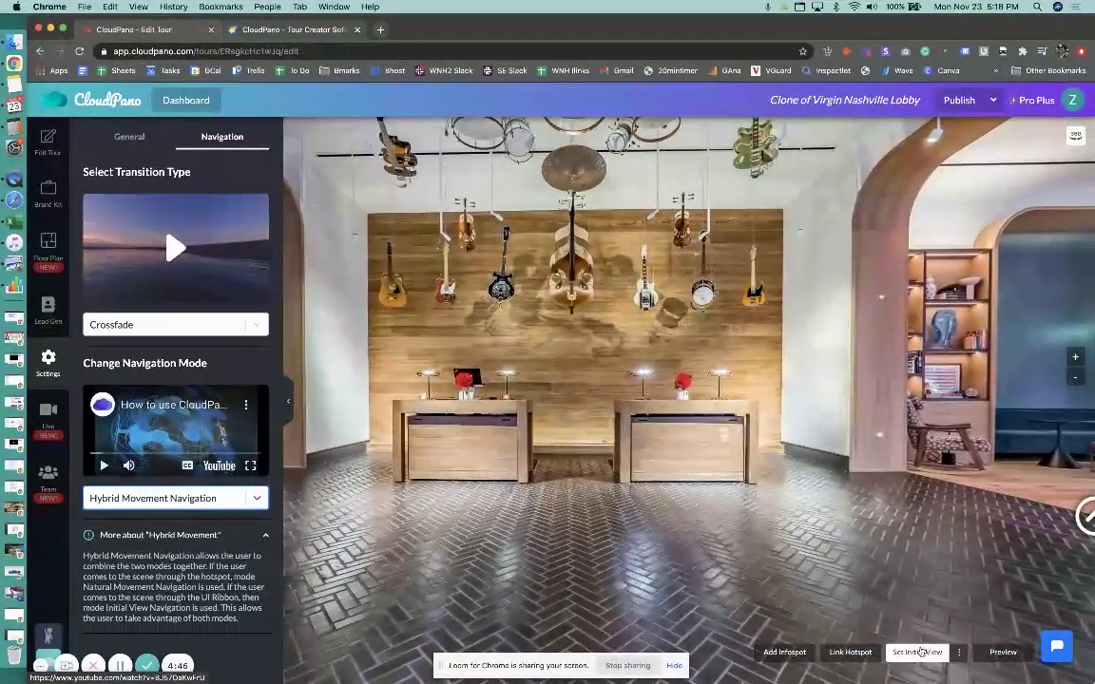
pyautogui.click(914, 652)
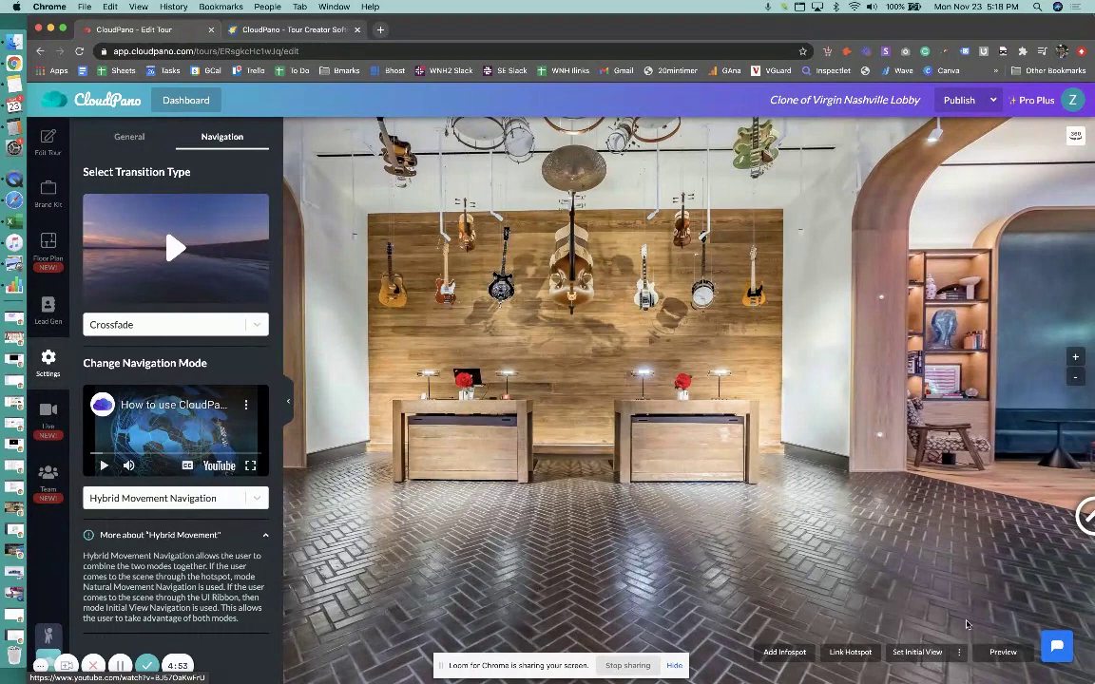
pyautogui.click(959, 652)
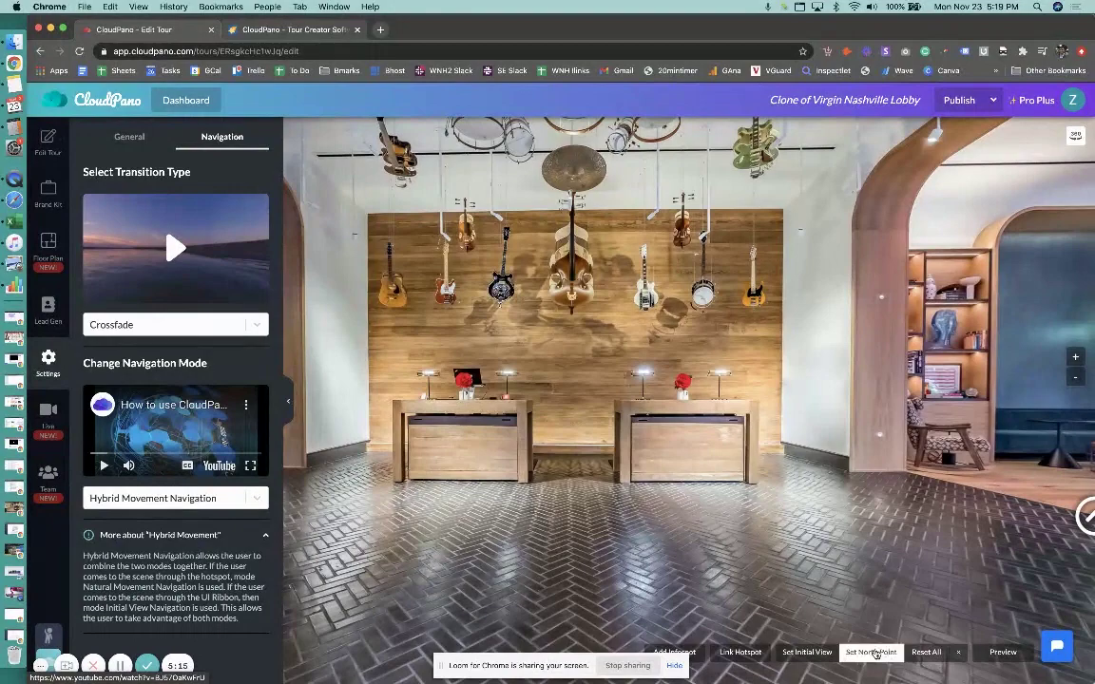
# Set north points for the reception scene and for the bookshelf lounge, facing the blue sofa
pyautogui.click(870, 652)
pyautogui.moveTo(856, 552); pyautogui.dragTo(673, 486)
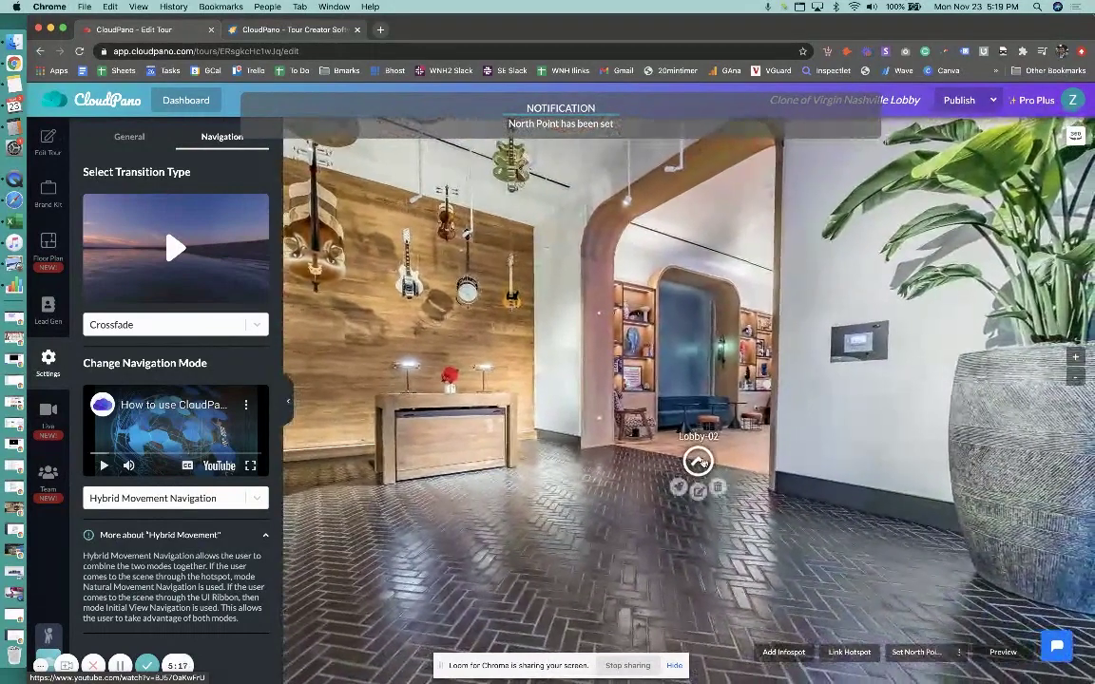
pyautogui.click(677, 487)
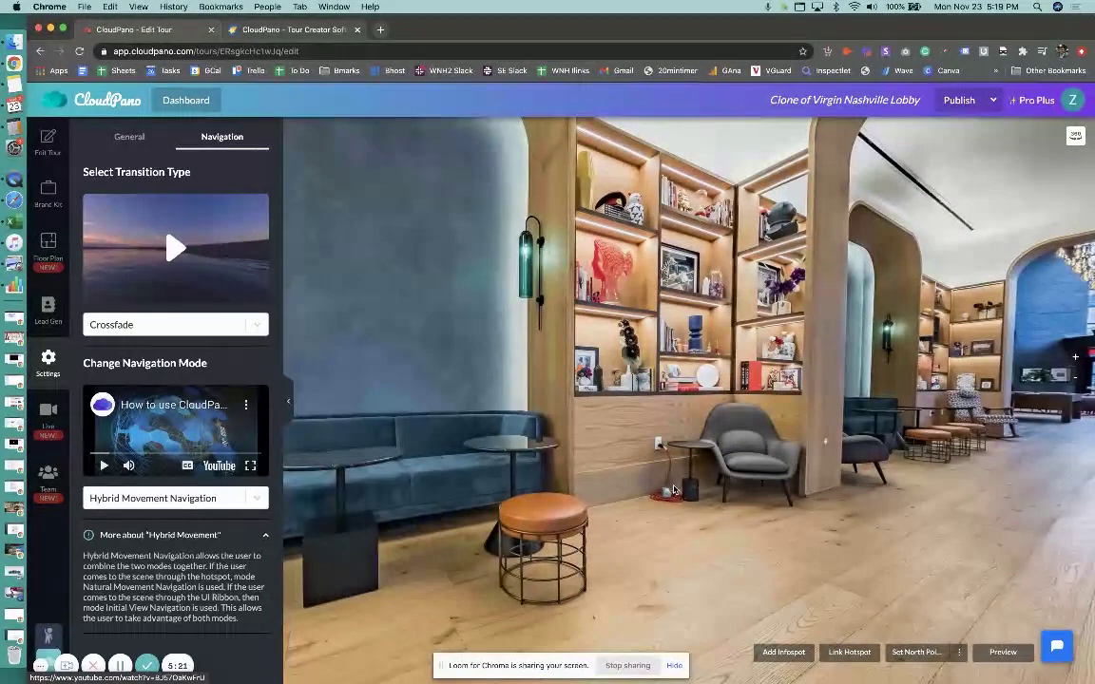
pyautogui.click(608, 449)
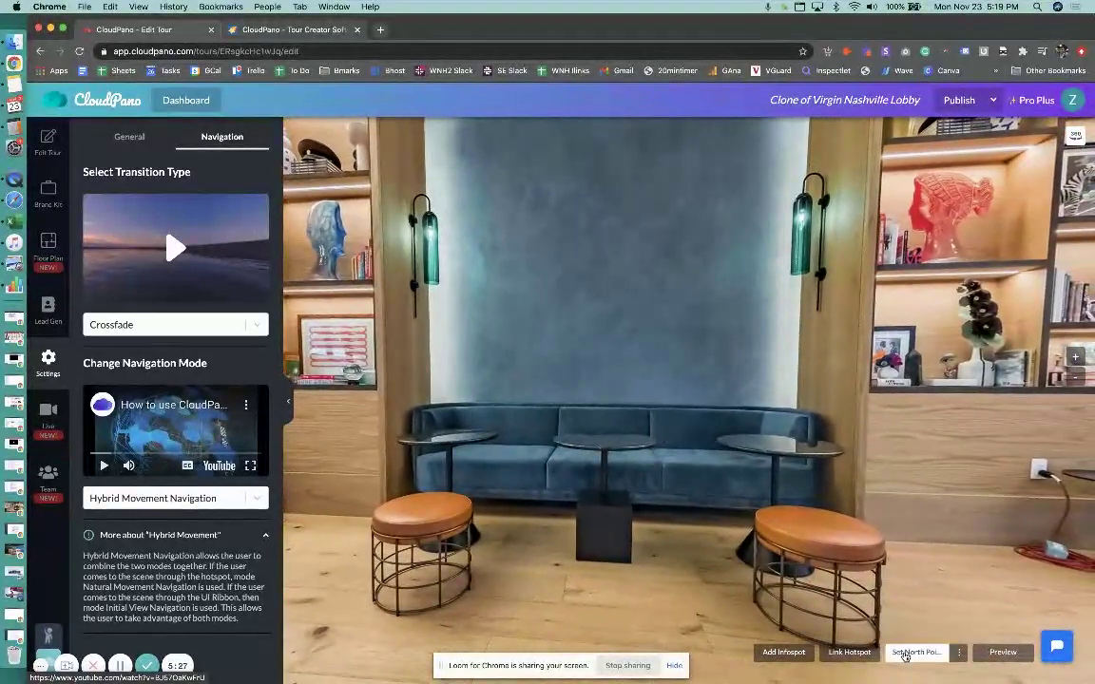
pyautogui.click(905, 654)
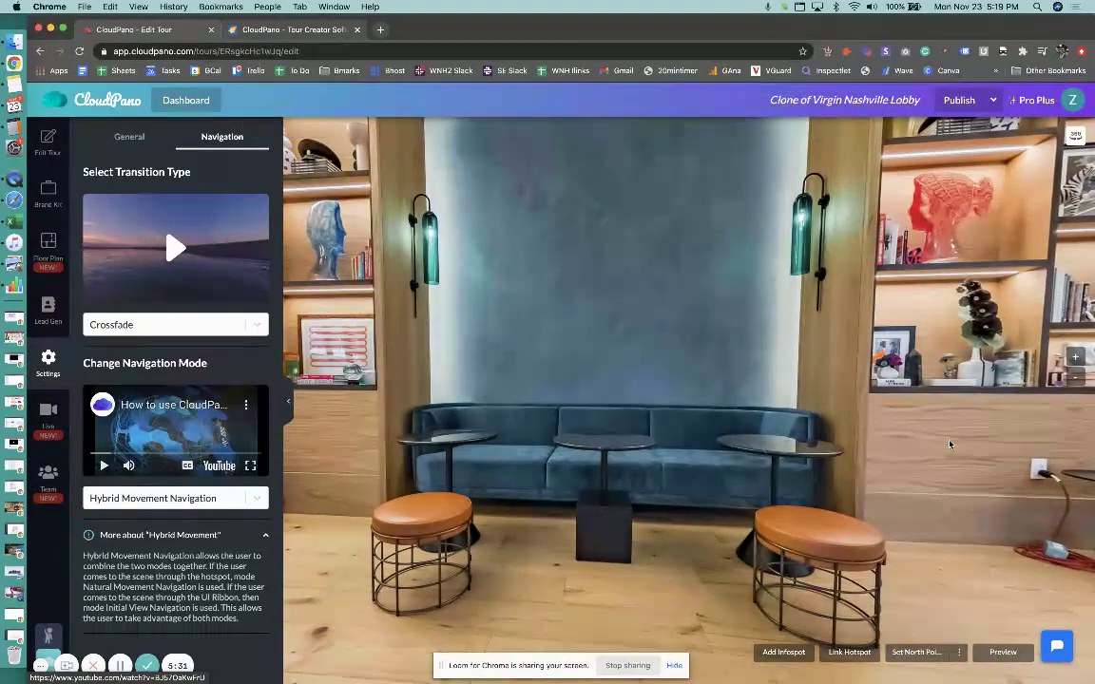
pyautogui.moveTo(950, 446)
pyautogui.mouseDown()
pyautogui.moveTo(849, 416)
pyautogui.moveTo(719, 407)
pyautogui.mouseUp()
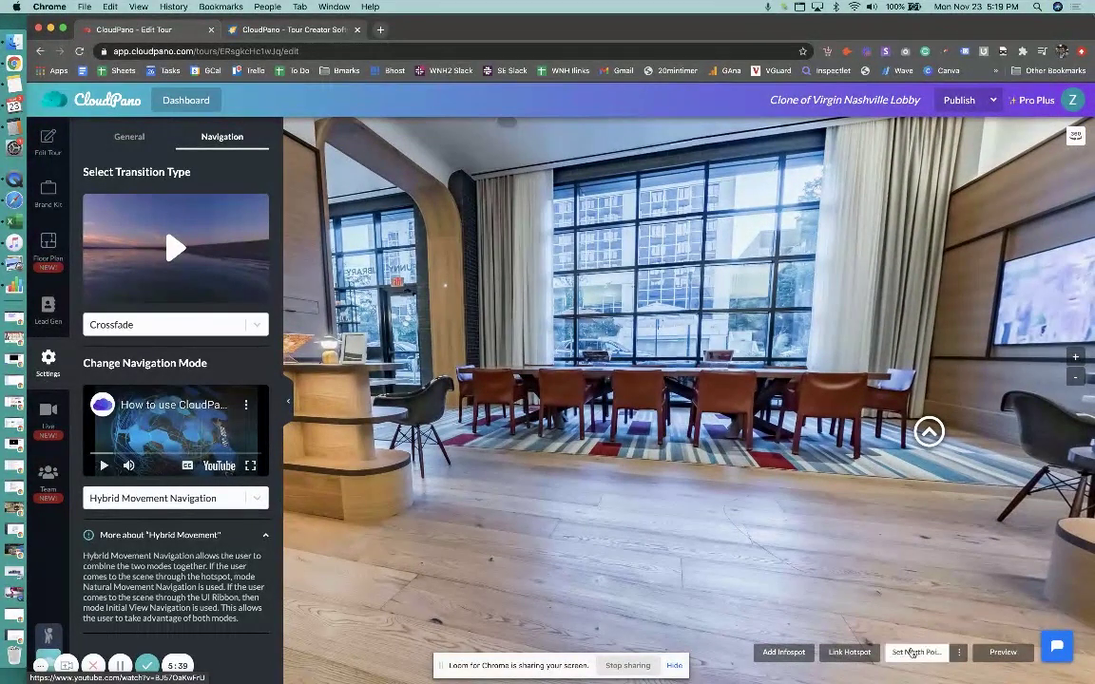
# Set initial views for the long dining-table scene and Lobby-03, then enter the Lobby-04 café
pyautogui.click(960, 653)
pyautogui.click(809, 652)
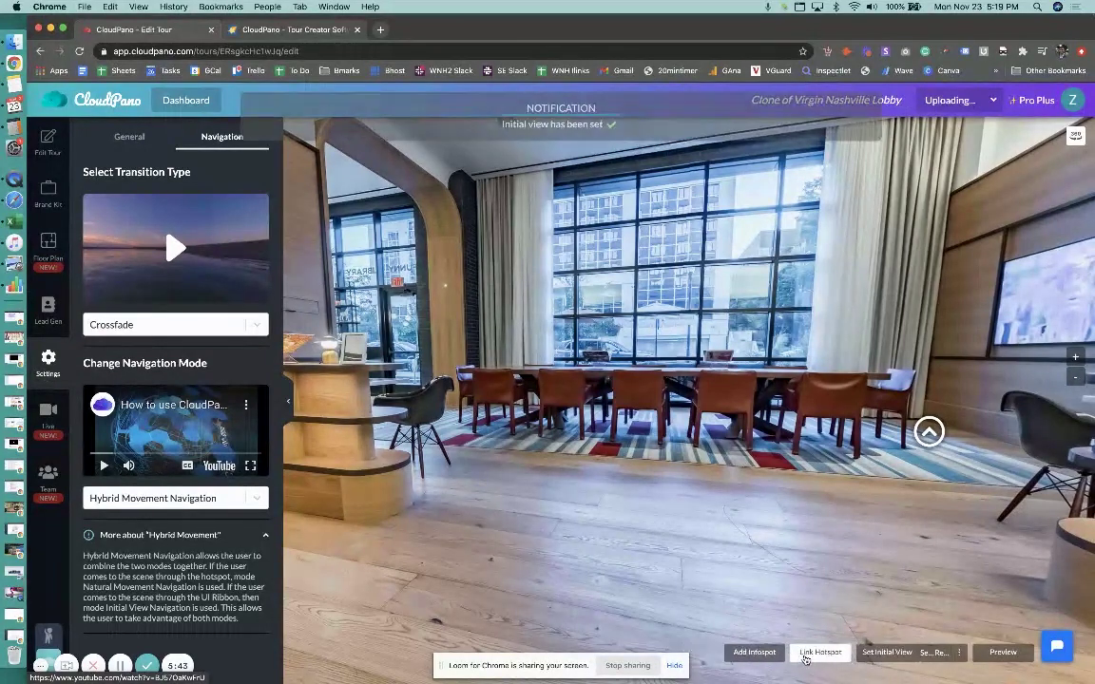
pyautogui.moveTo(912, 446); pyautogui.dragTo(733, 498)
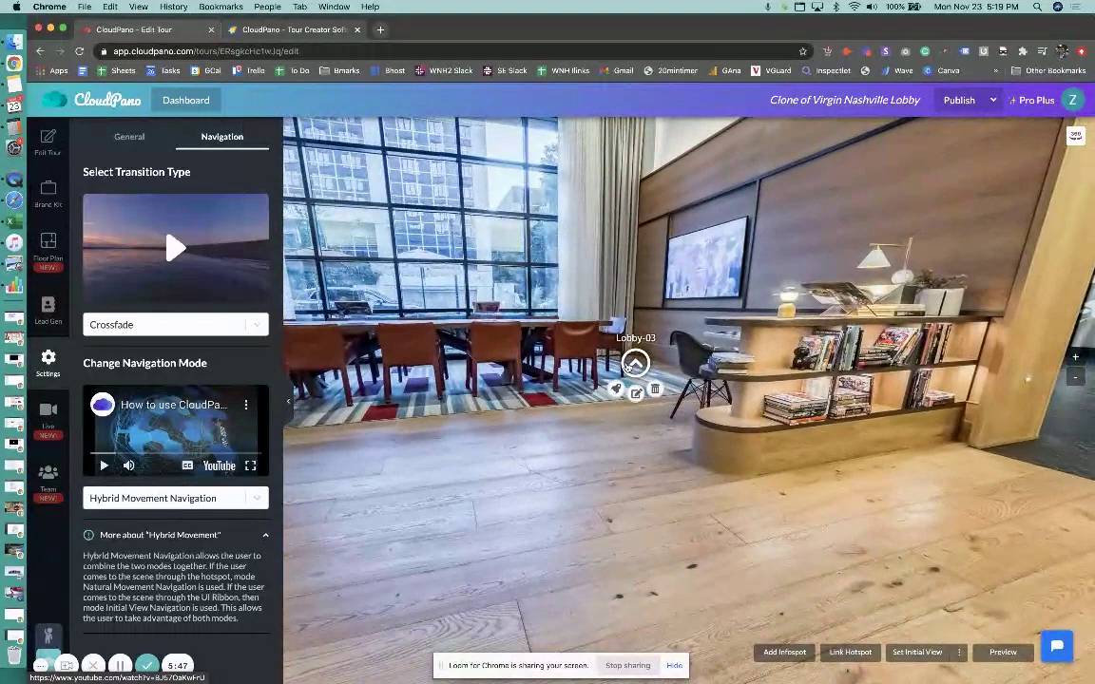
pyautogui.click(616, 390)
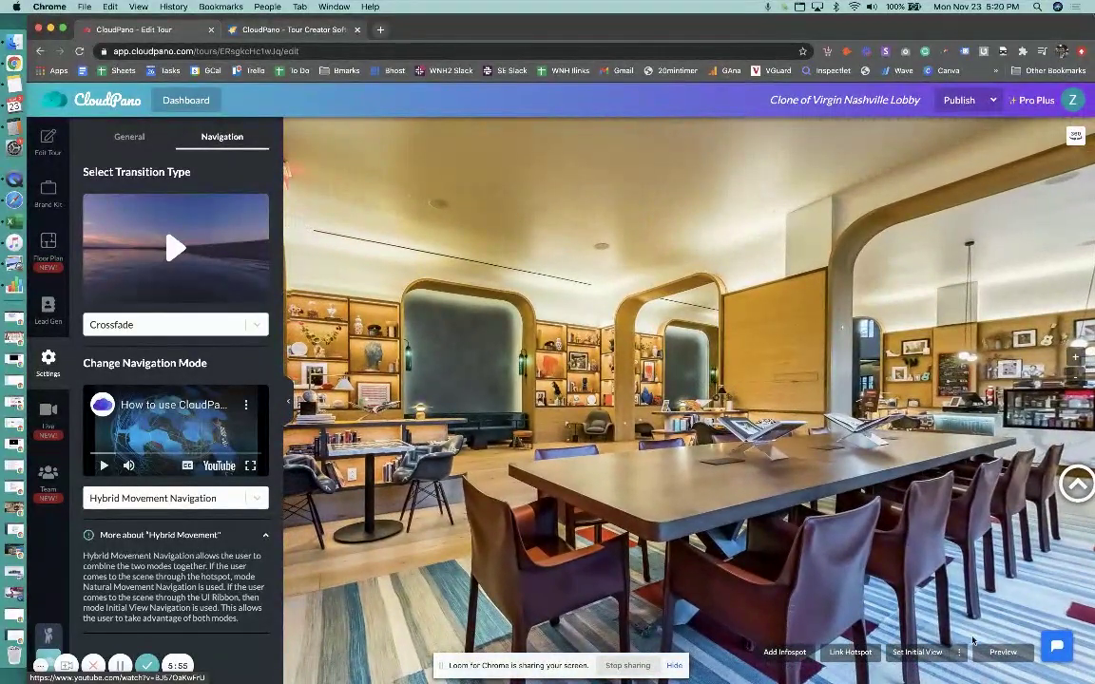
pyautogui.click(916, 653)
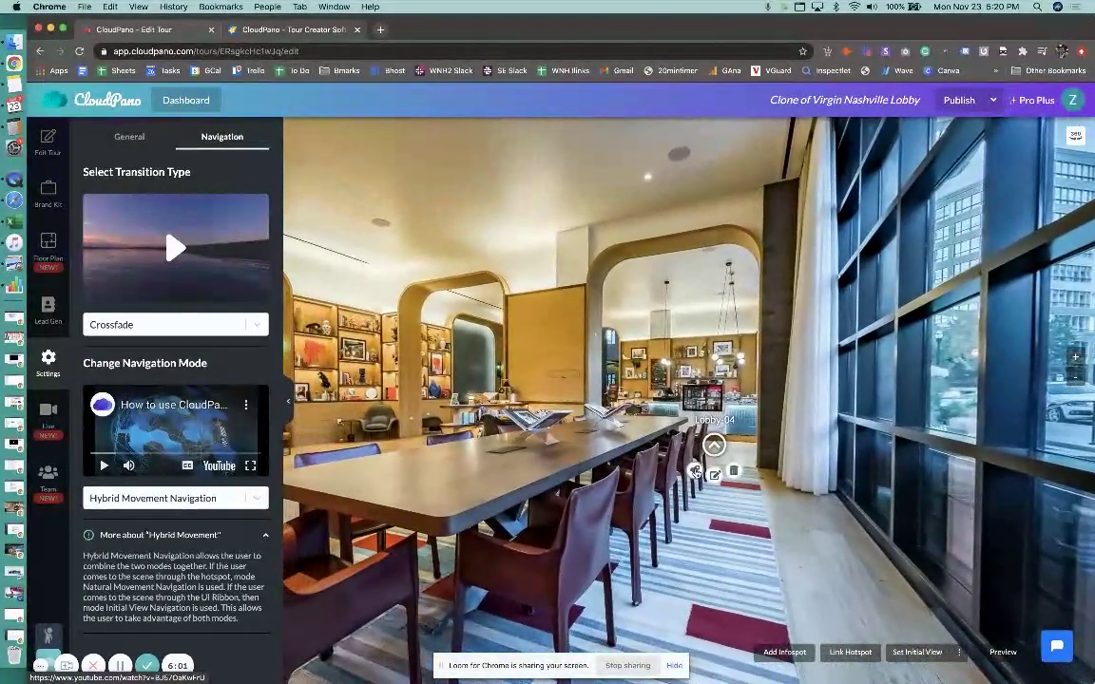
pyautogui.click(695, 472)
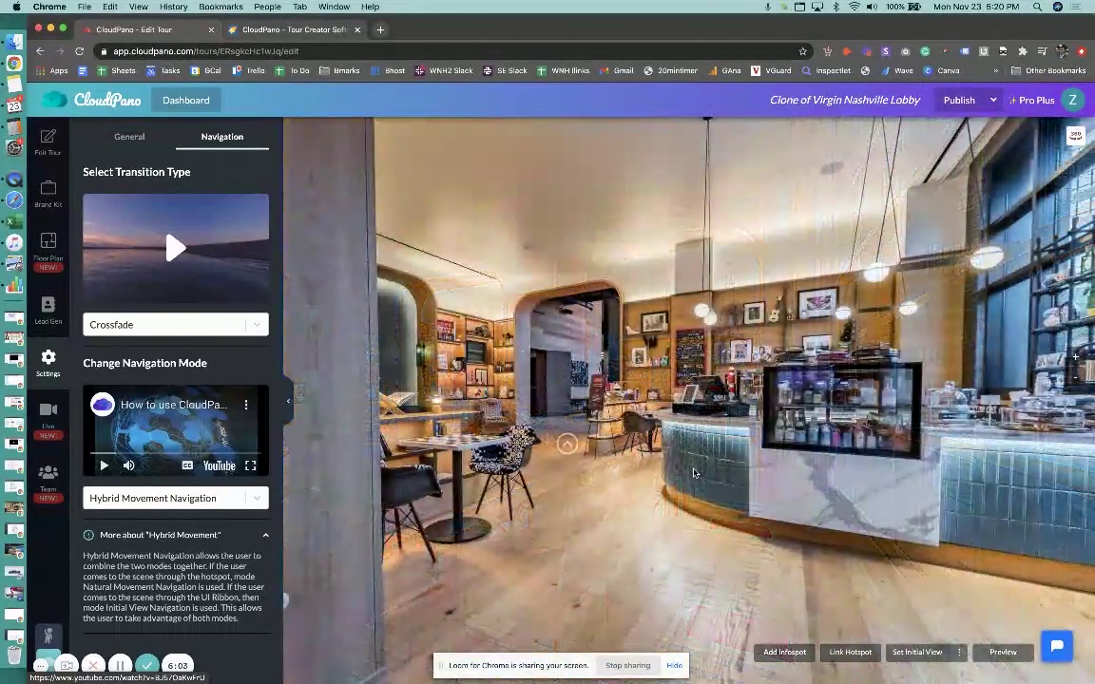
# Enter the pillar scene, set its north point, and turn toward the café counter
pyautogui.click(567, 443)
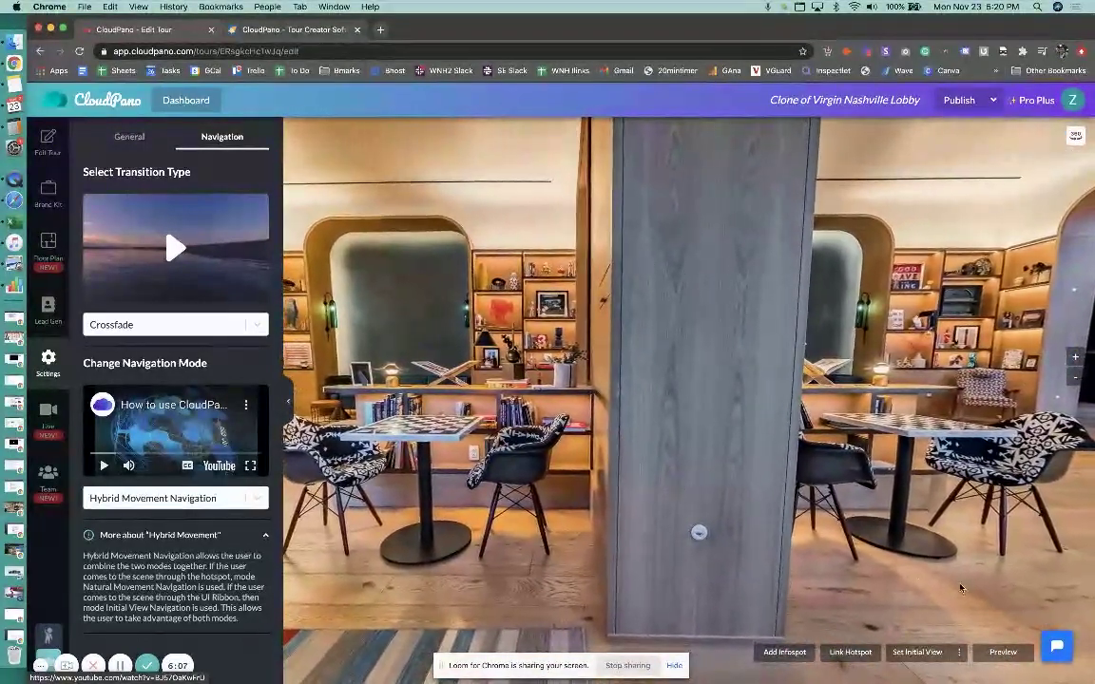
pyautogui.click(960, 652)
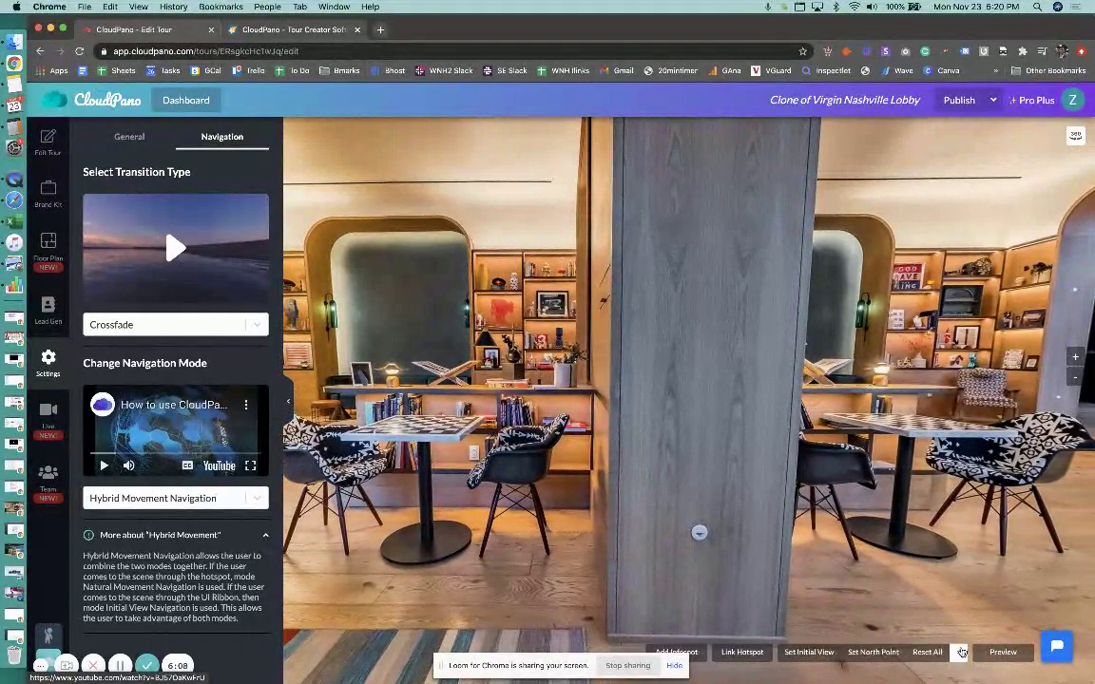
pyautogui.click(872, 653)
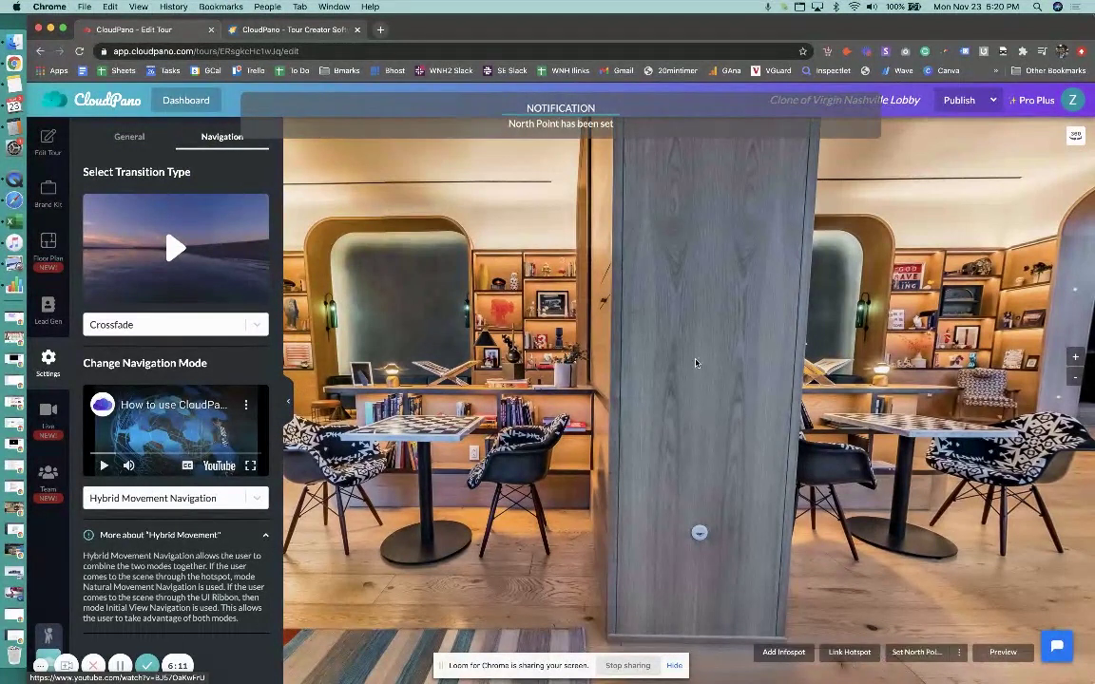
pyautogui.moveTo(694, 355); pyautogui.dragTo(642, 357)
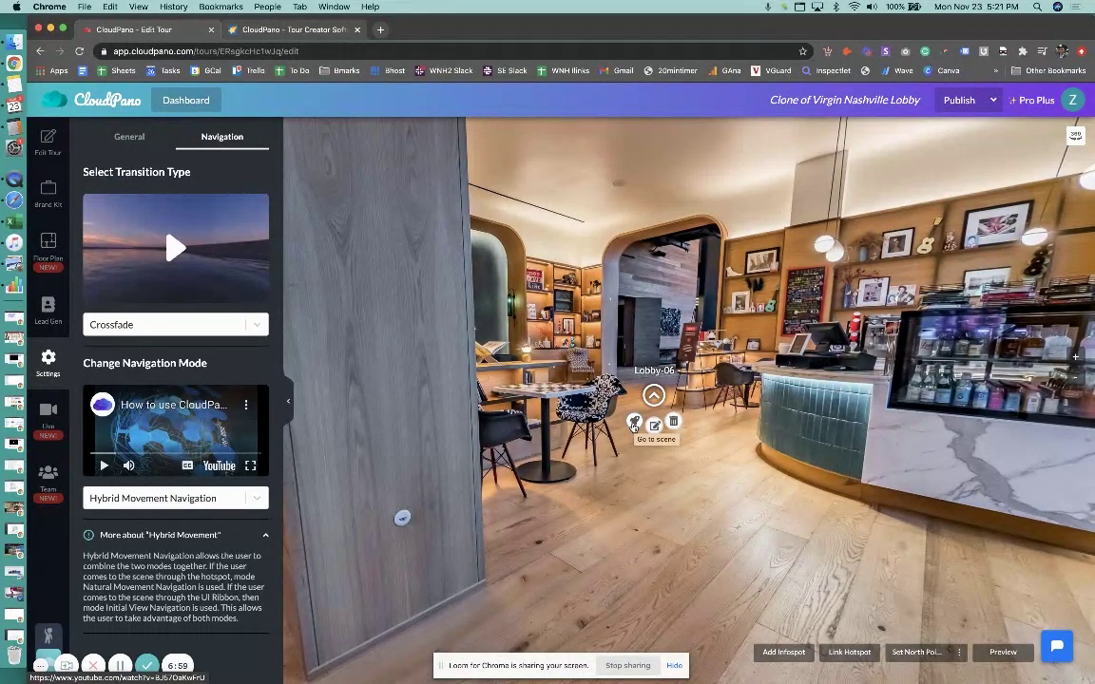
# Set the initial view for the Lobby-06 pool-table lounge scene
pyautogui.click(633, 428)
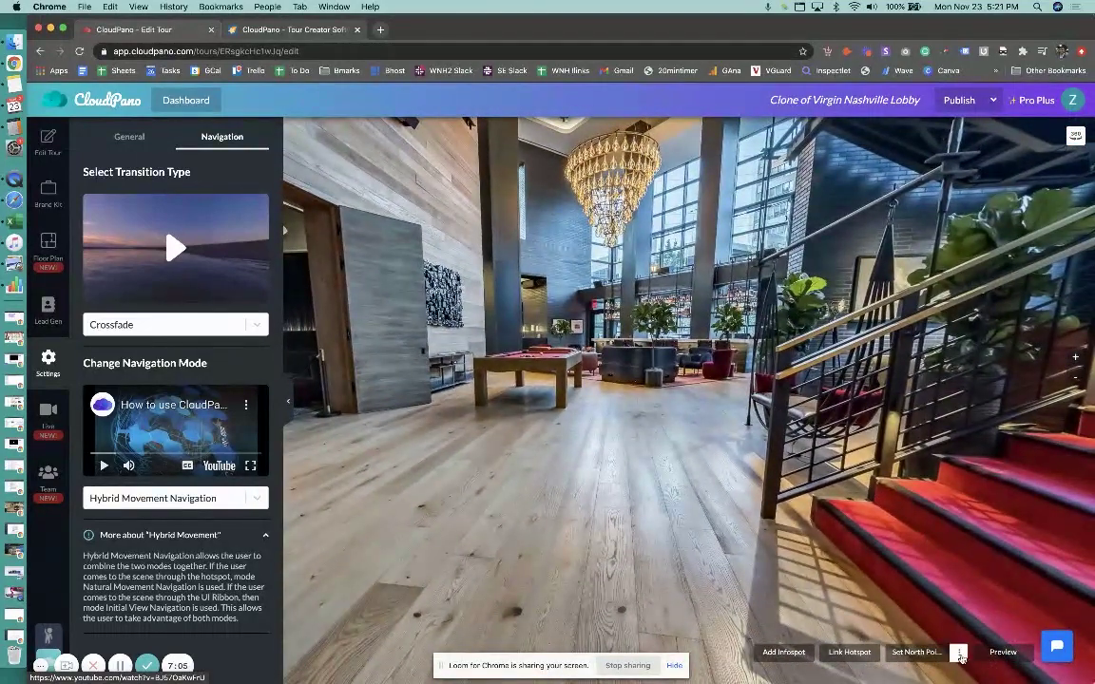
pyautogui.click(818, 653)
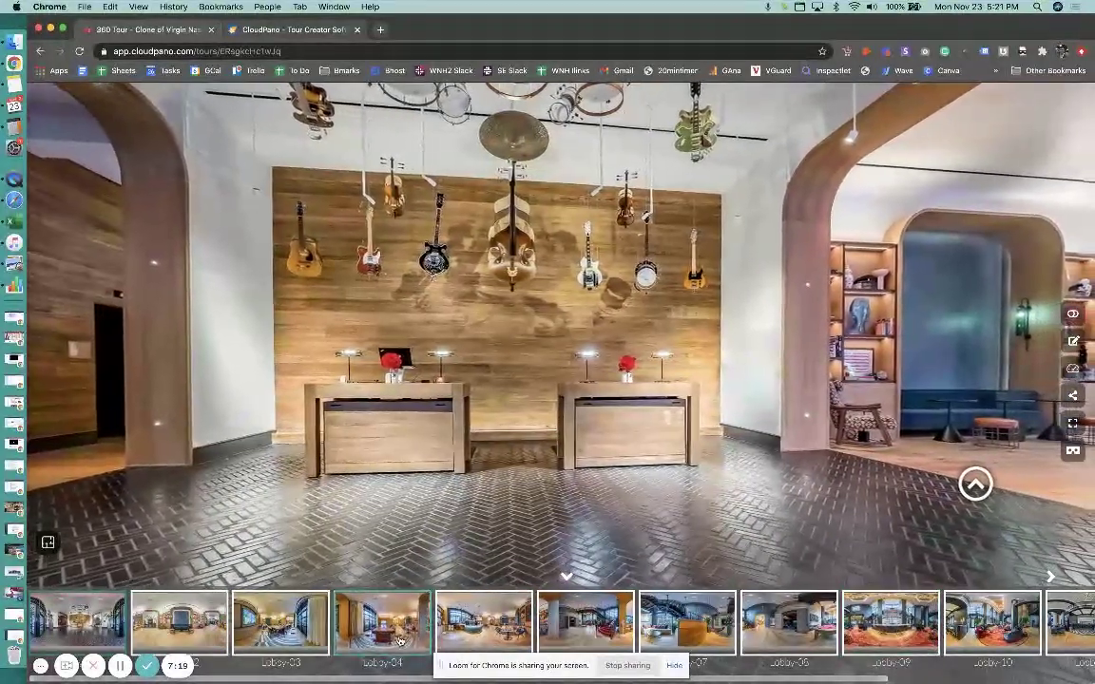
pyautogui.click(398, 636)
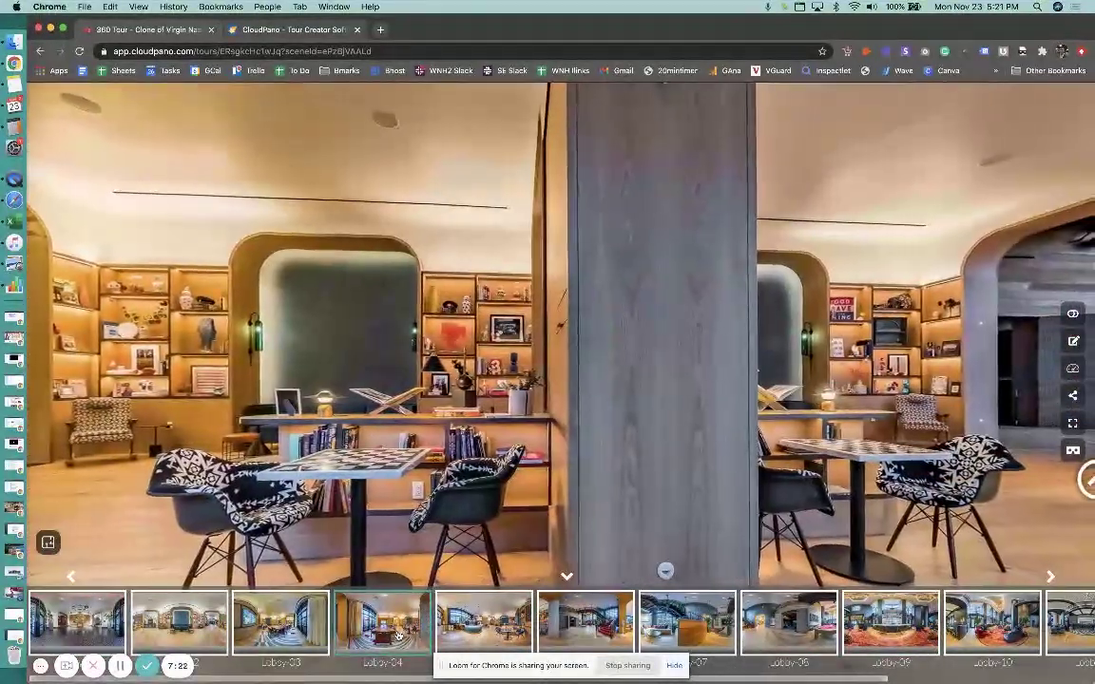
pyautogui.click(285, 633)
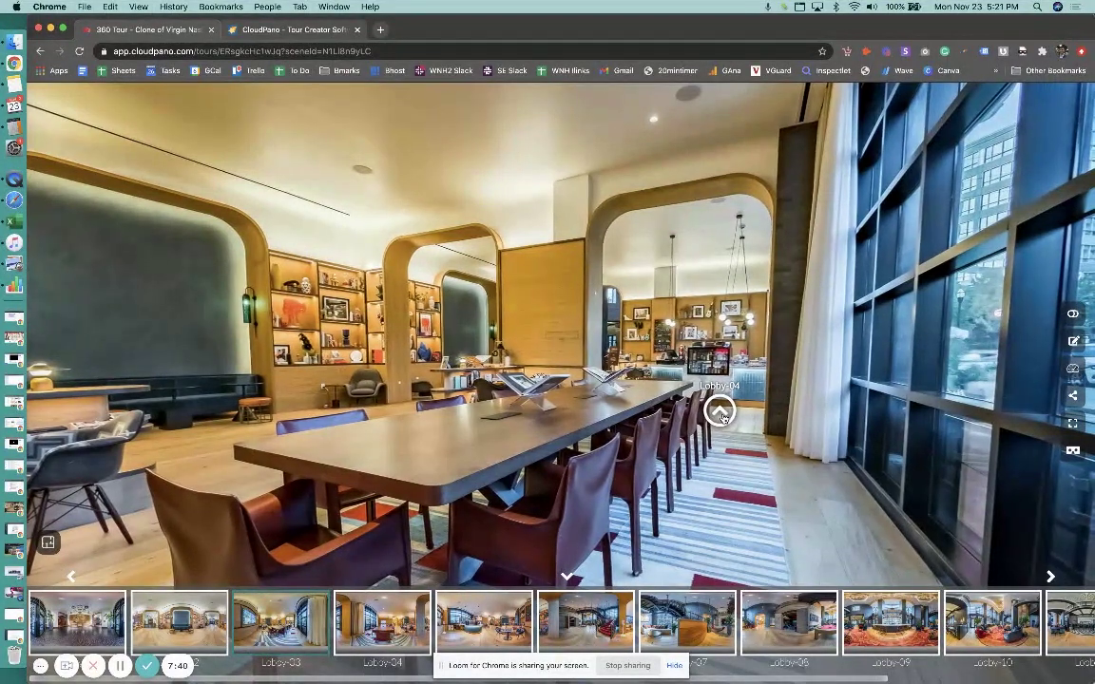
pyautogui.click(721, 413)
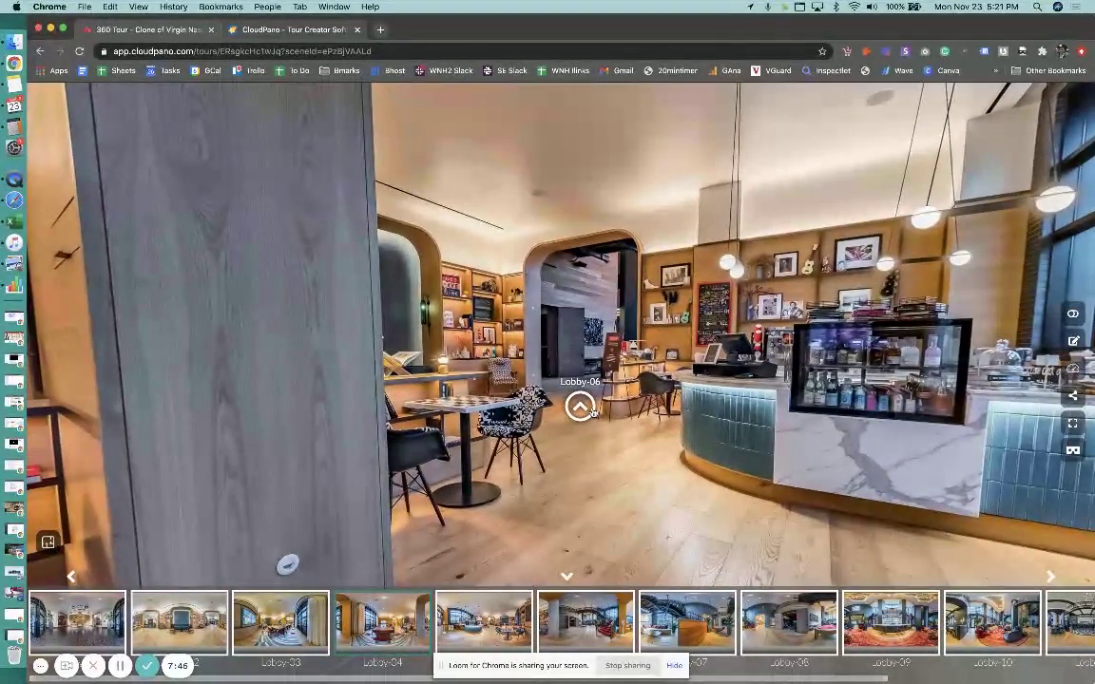
pyautogui.click(581, 406)
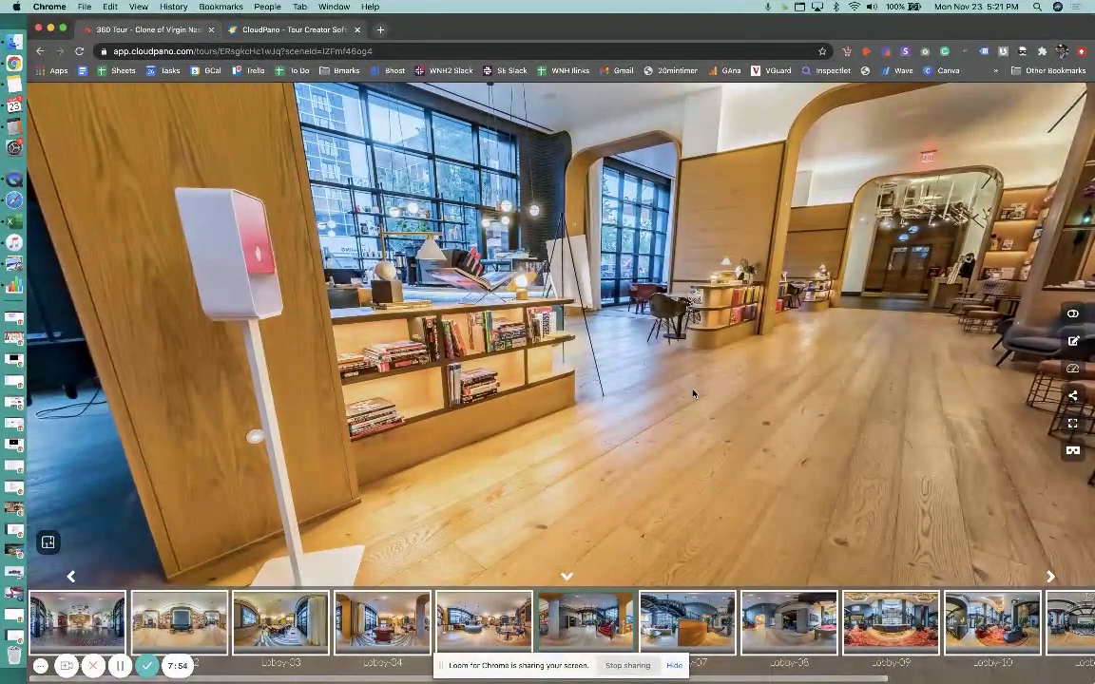
pyautogui.moveTo(705, 399)
pyautogui.mouseDown()
pyautogui.moveTo(631, 376)
pyautogui.moveTo(718, 377)
pyautogui.moveTo(686, 377)
pyautogui.mouseUp()
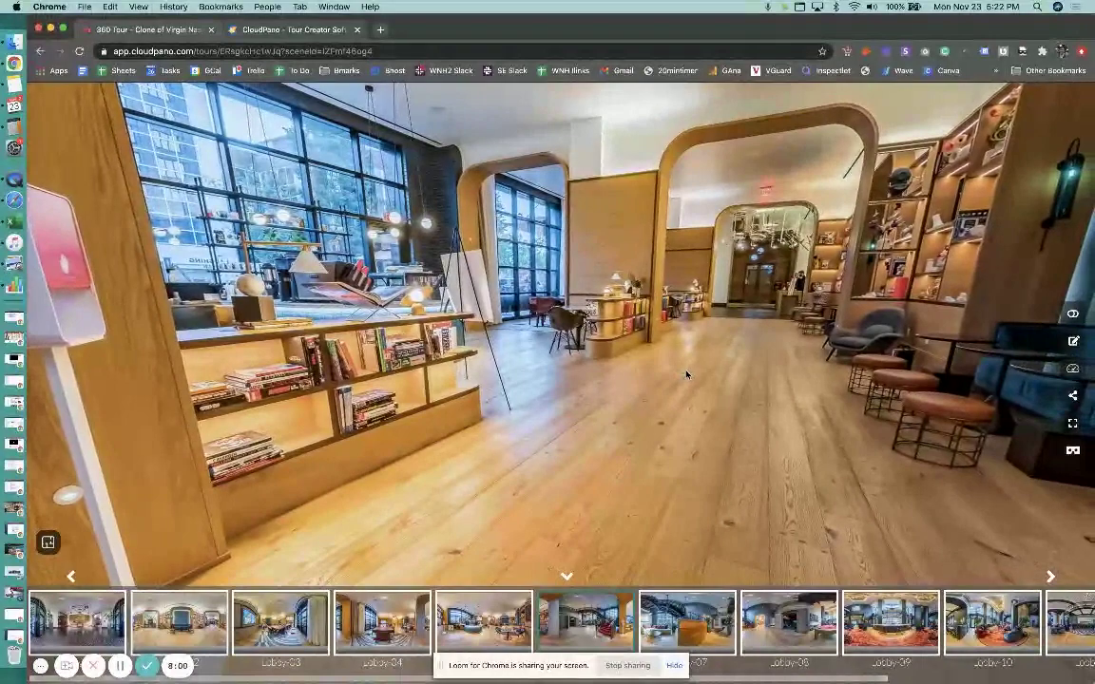
pyautogui.click(70, 622)
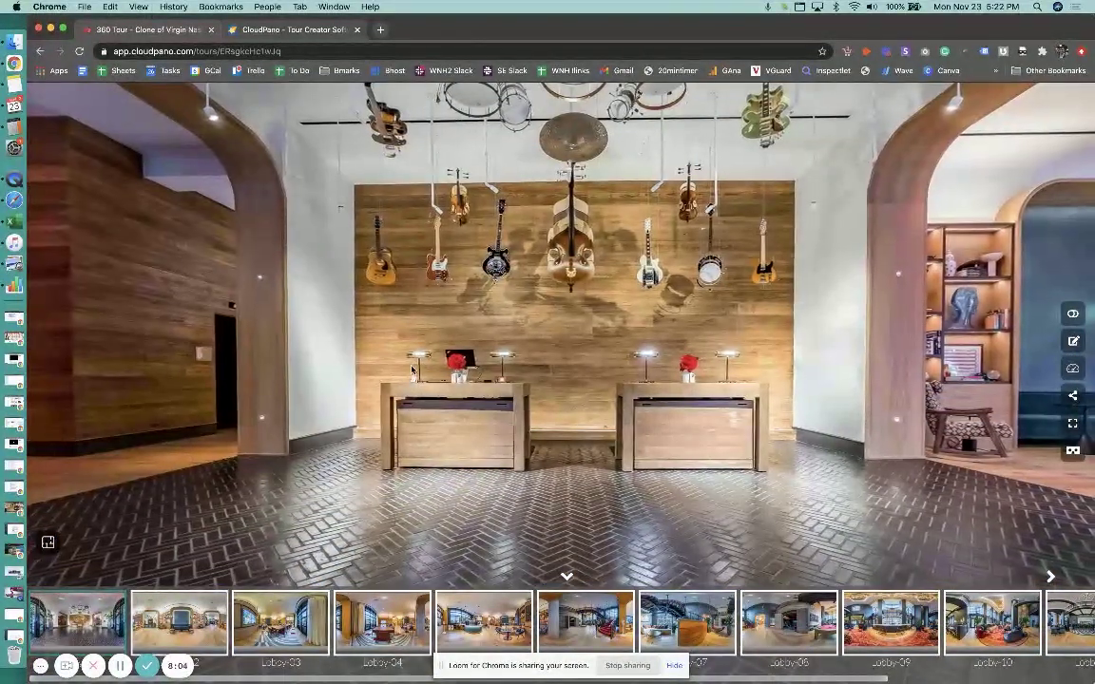
pyautogui.click(570, 634)
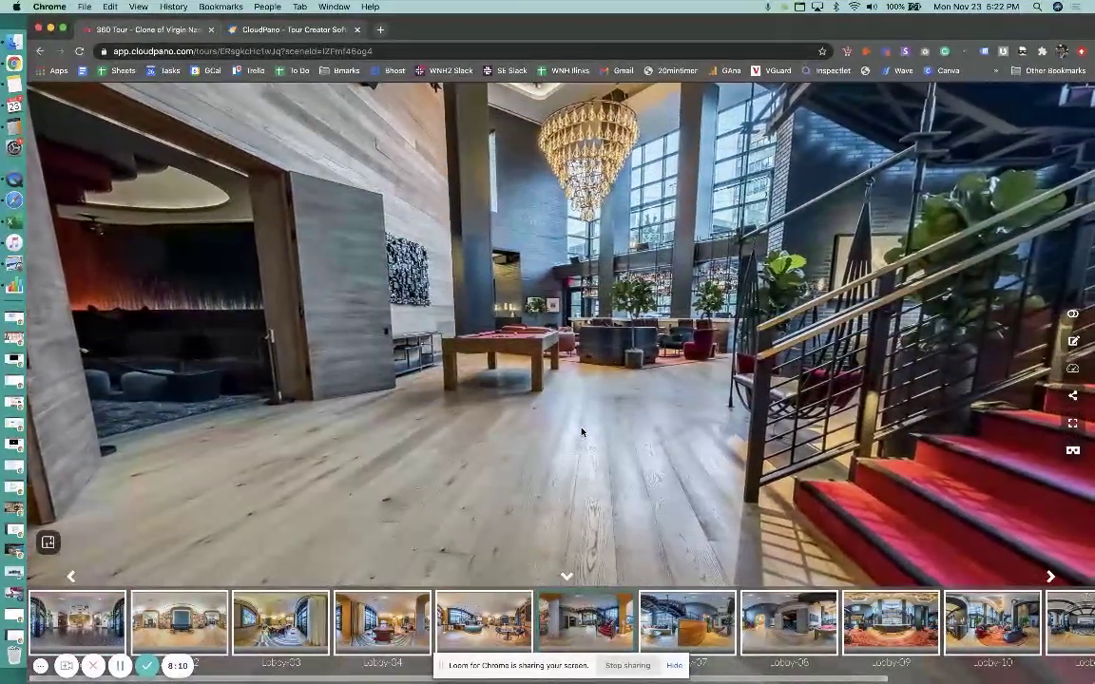
pyautogui.click(103, 634)
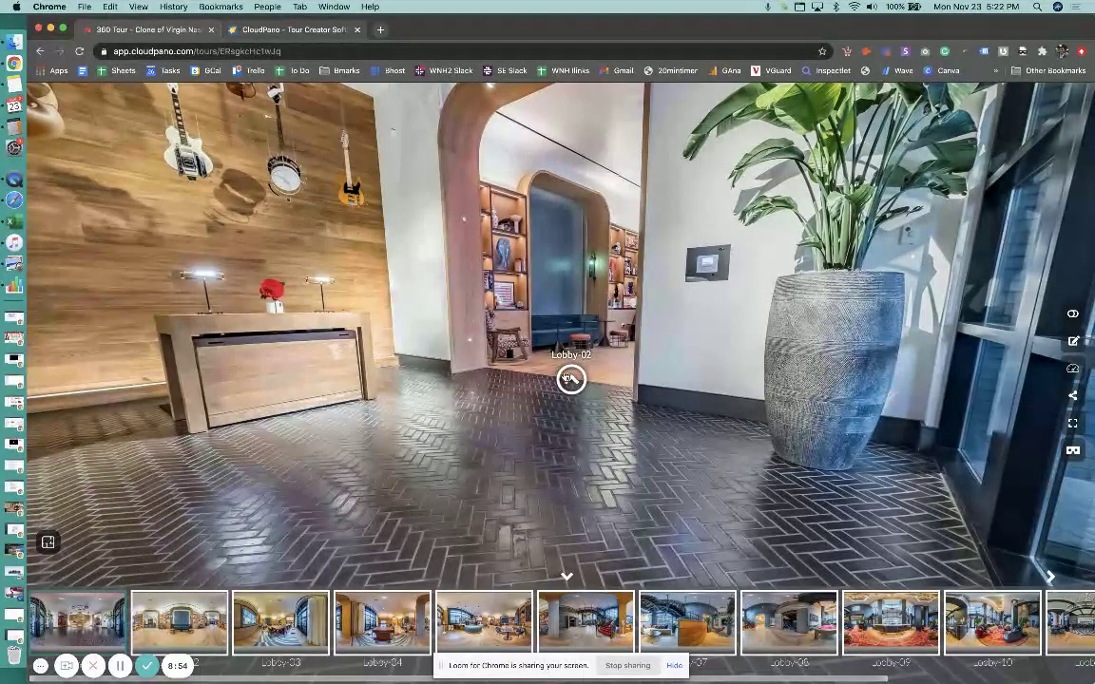
# Follow the archway hotspot in the preview to the Lobby-02 scene
pyautogui.click(570, 379)
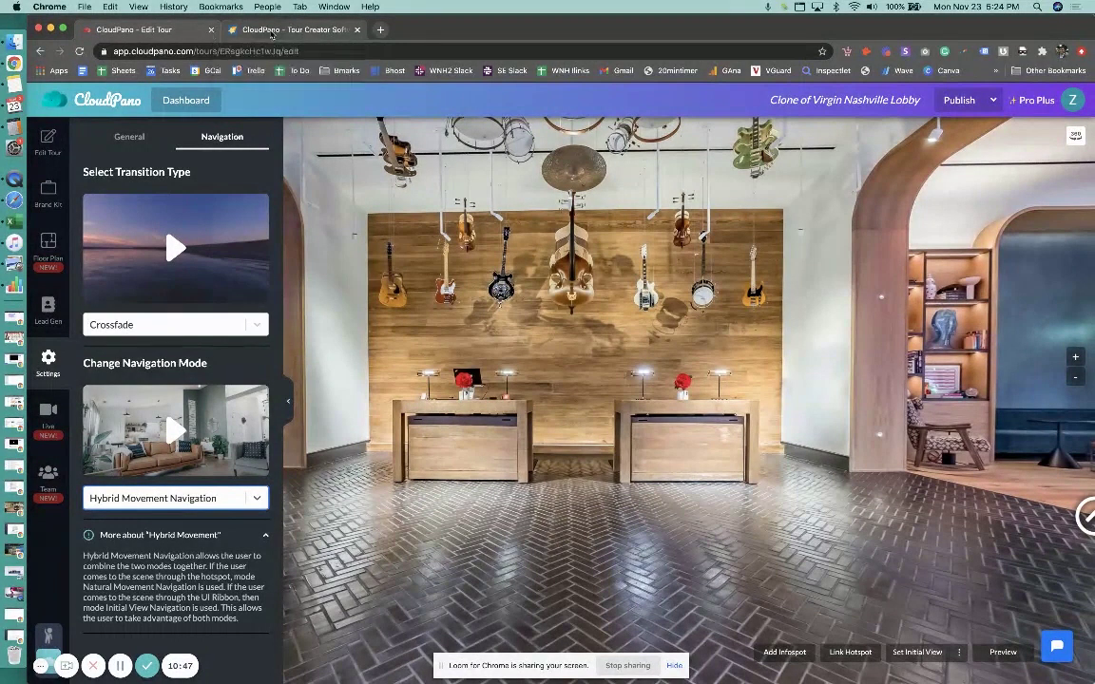
# From the cloudpano.com homepage tab, open the Pro Plus upgrade page
pyautogui.click(272, 29)
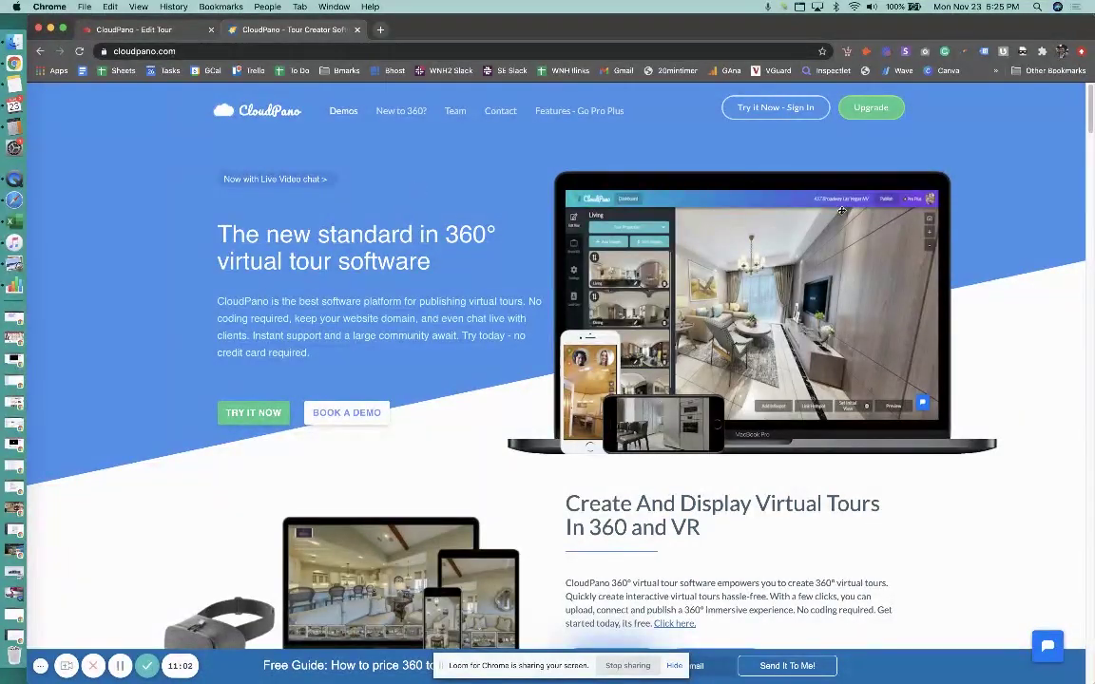
pyautogui.click(879, 115)
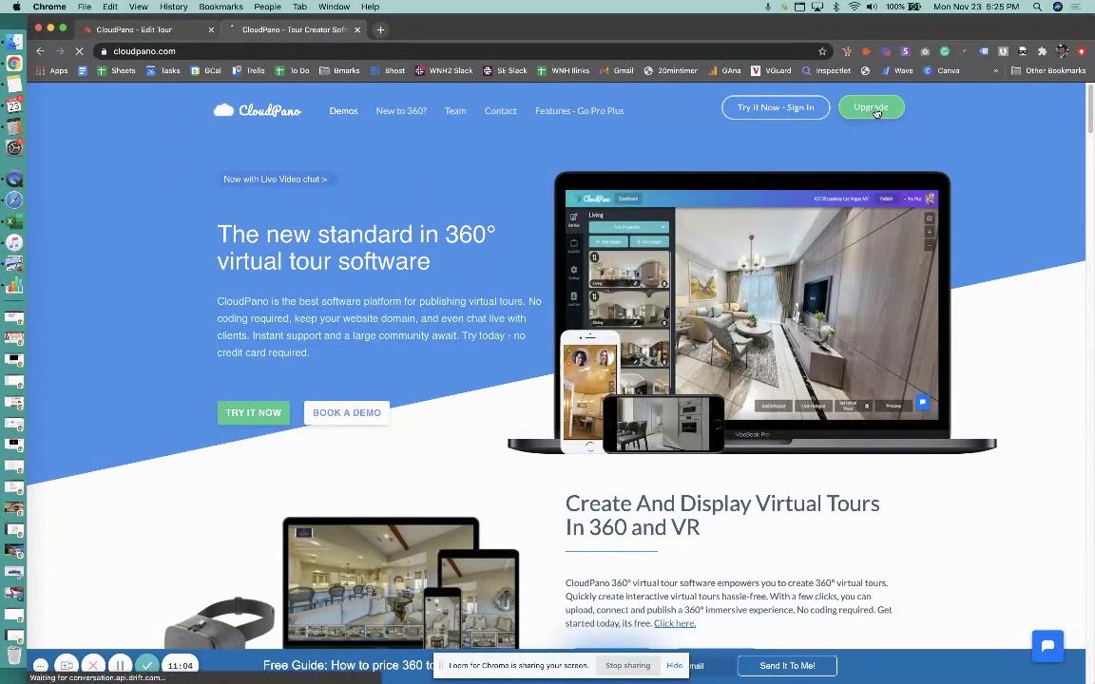